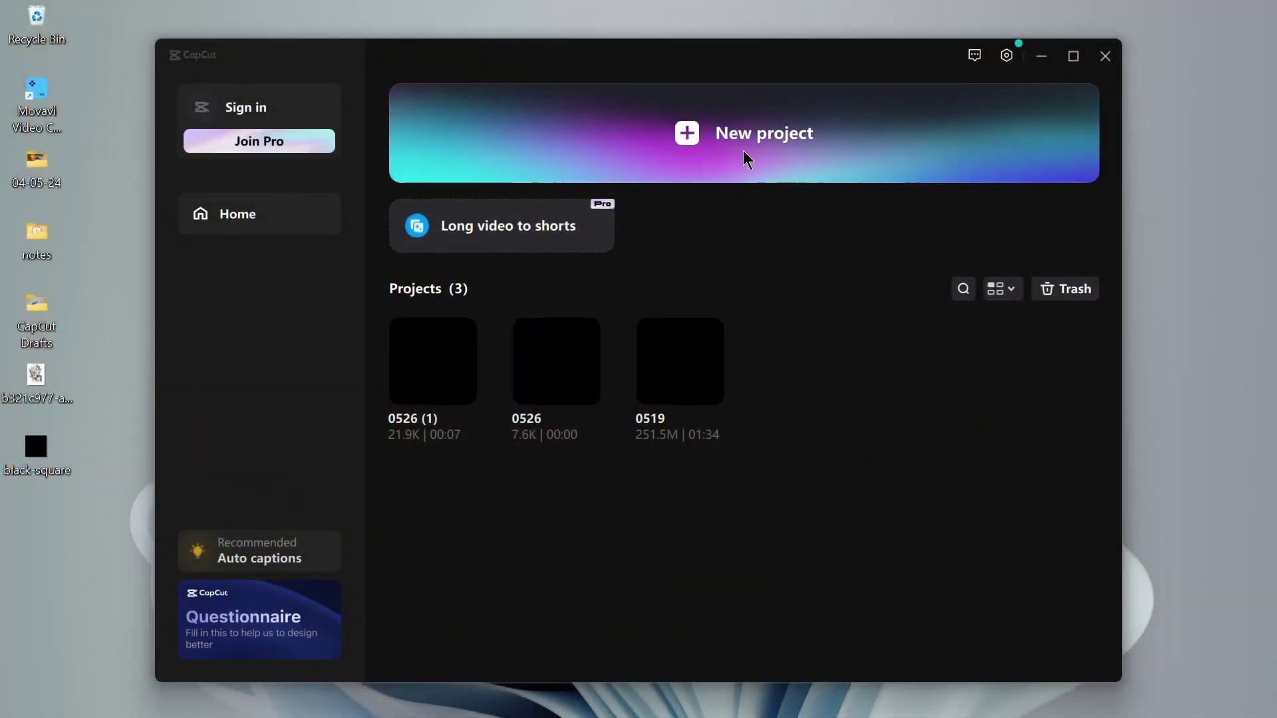
Create a new empty CapCut project from the home screen.
{"action": "left_click", "coordinate": [743, 151]}
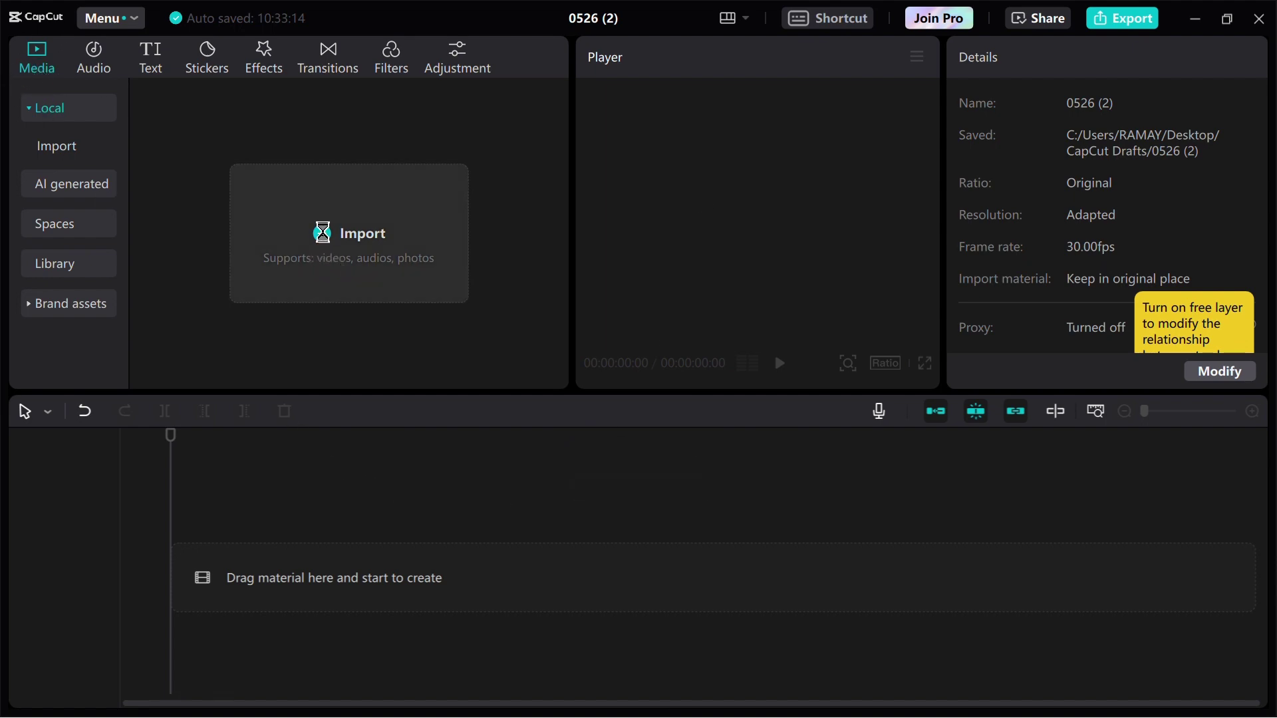
Import black-square.jpg, place it on the timeline, and trim it to 3 seconds.
{"action": "left_click", "coordinate": [329, 254]}
{"action": "double_click", "coordinate": [220, 355]}
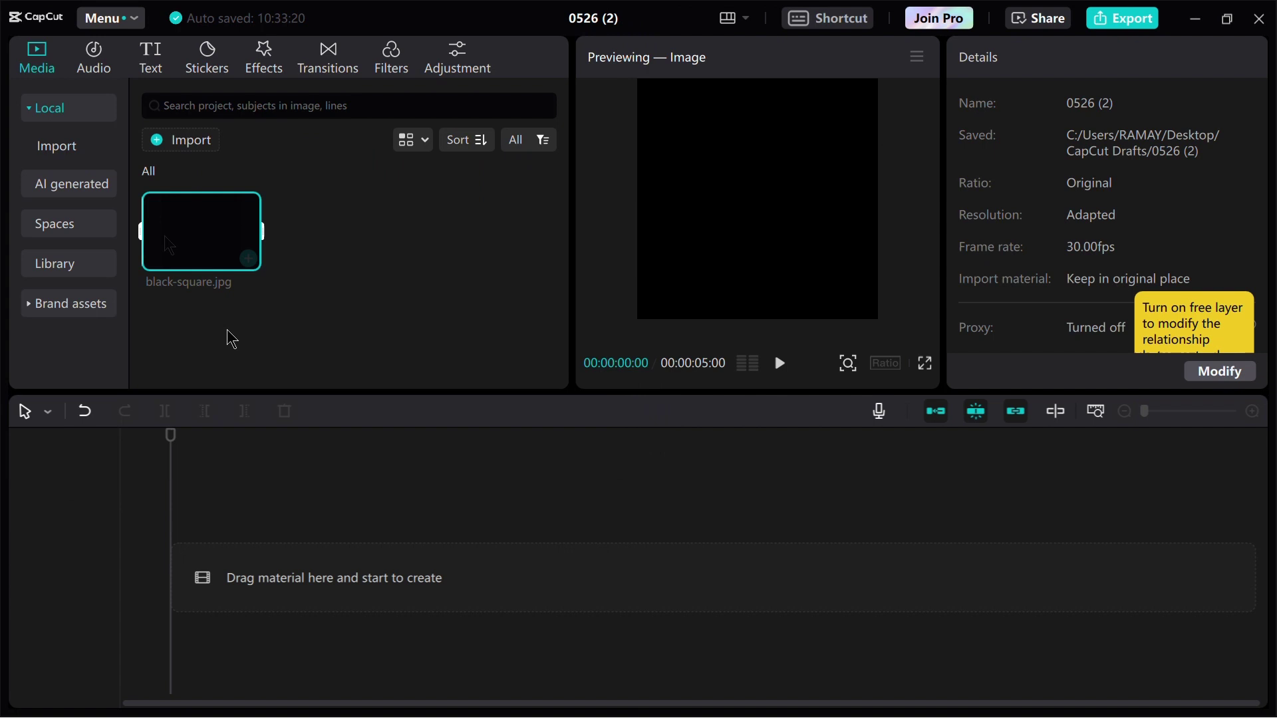
{"action": "left_click_drag", "start_coordinate": [228, 337], "coordinate": [158, 561]}
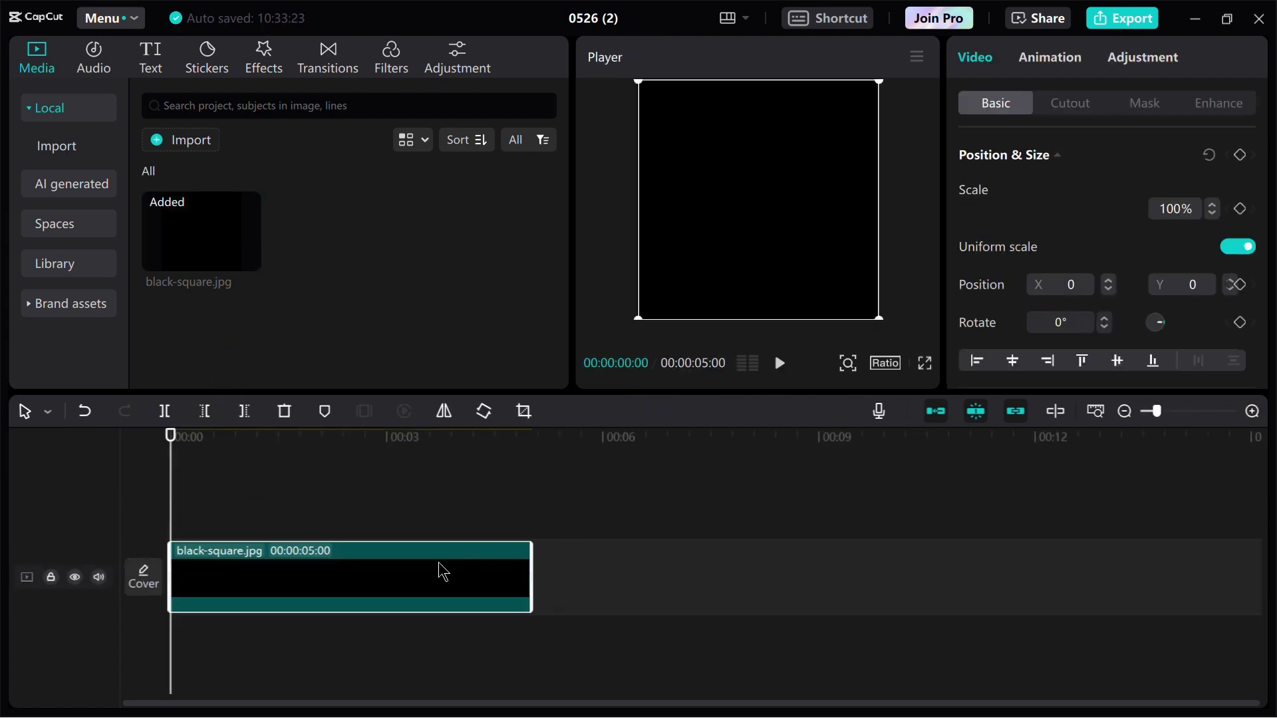
{"action": "left_click_drag", "start_coordinate": [531, 566], "coordinate": [389, 559]}
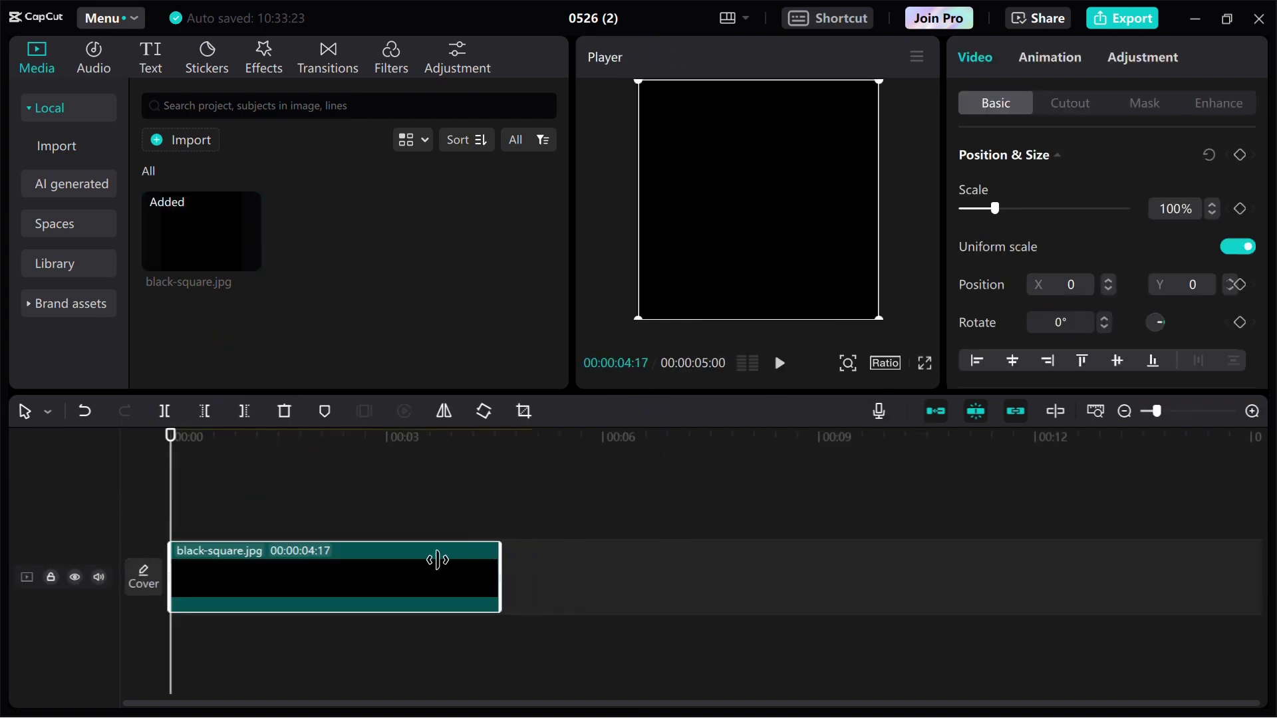
Set the canvas ratio to 9:16 and scale the black square to 177%.
{"action": "left_click", "coordinate": [886, 364]}
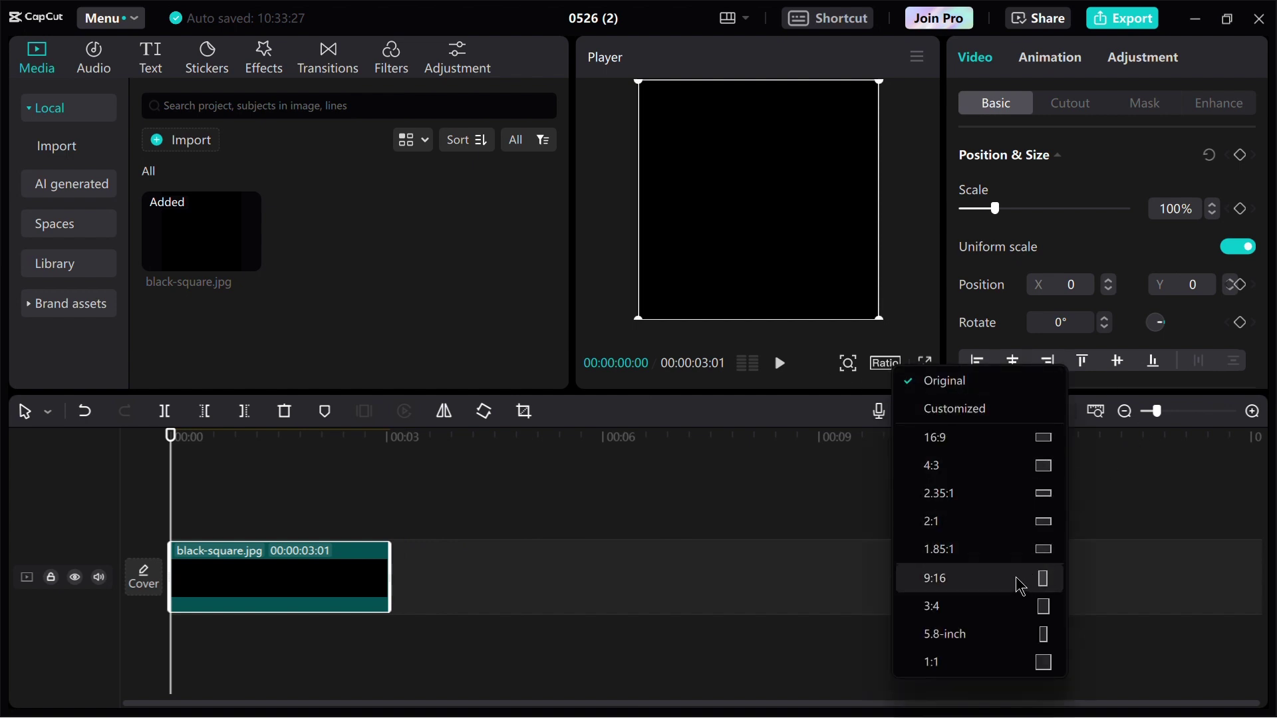
{"action": "left_click", "coordinate": [1033, 579]}
{"action": "left_click_drag", "start_coordinate": [830, 271], "coordinate": [850, 365]}
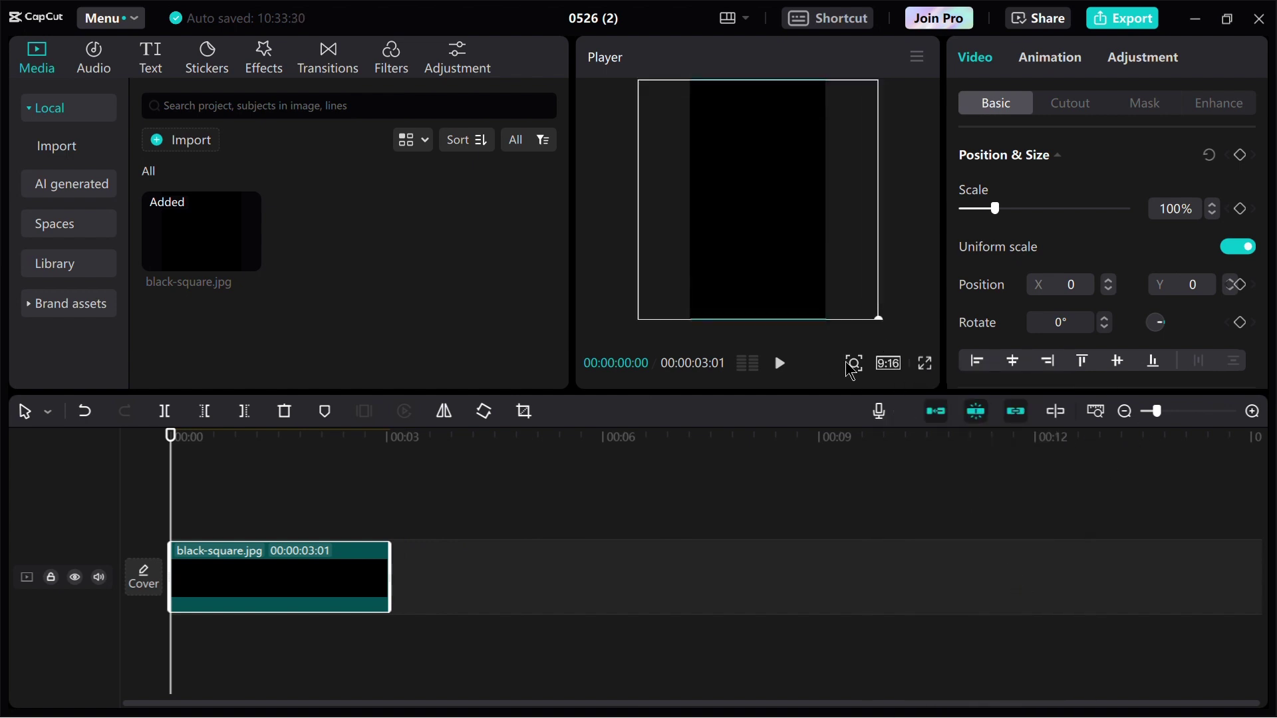
Duplicate the black square clip right after the first one.
{"action": "left_click", "coordinate": [821, 431]}
{"action": "left_click", "coordinate": [220, 603]}
{"action": "key", "text": "ctrl+c"}
{"action": "key", "text": "ctrl+v"}
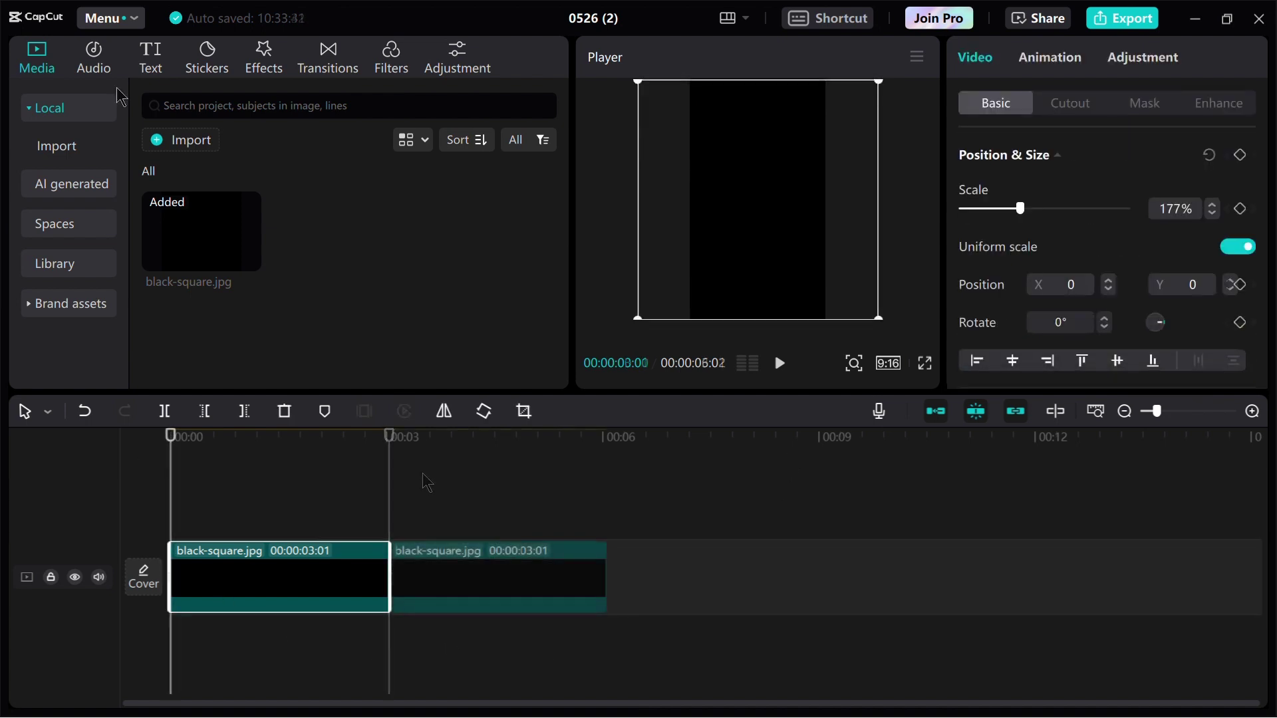
Add a text clip reading '1' in the Italic font, scaled up to 473%.
{"action": "left_click", "coordinate": [149, 58]}
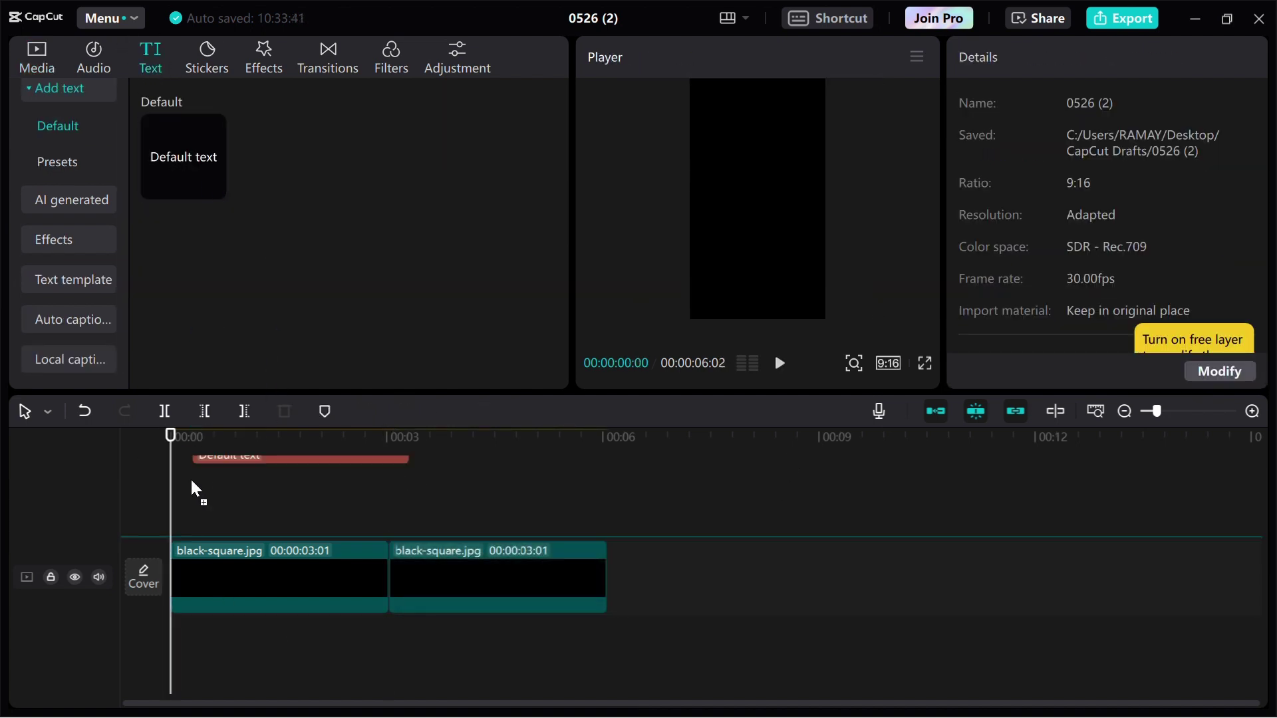
{"action": "left_click_drag", "start_coordinate": [179, 148], "coordinate": [213, 529]}
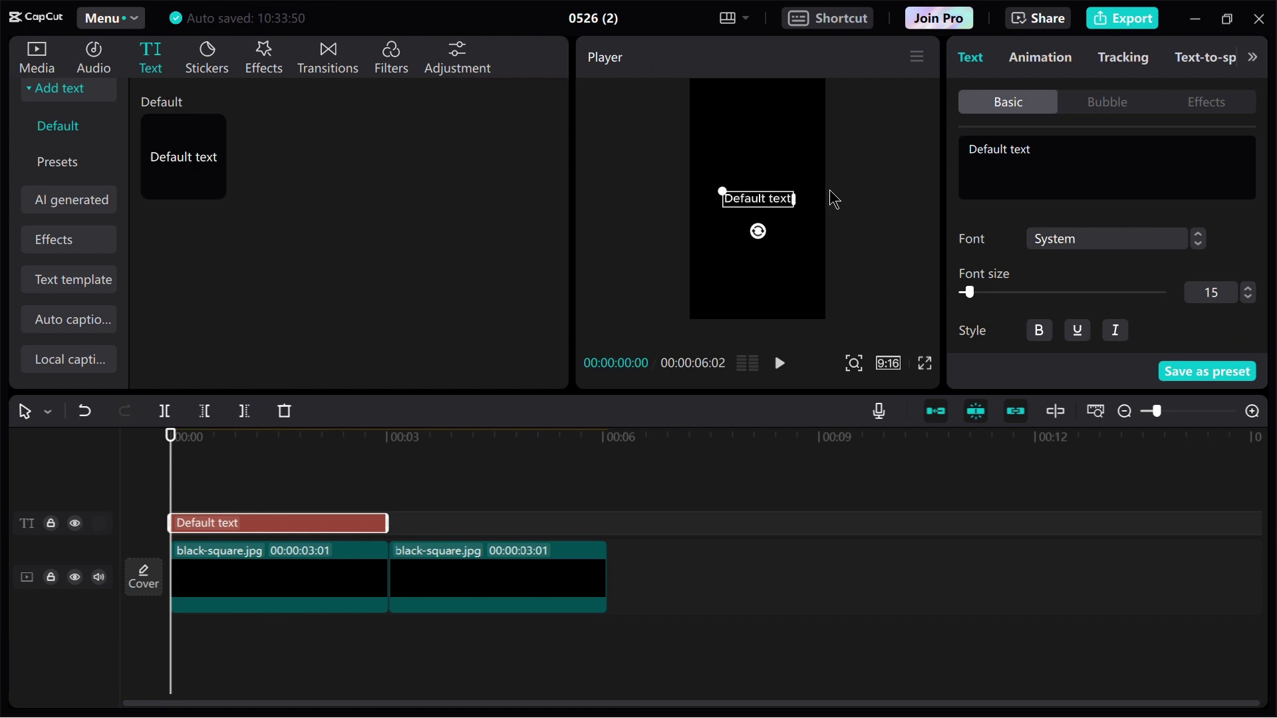
{"action": "left_click_drag", "start_coordinate": [1029, 150], "coordinate": [929, 163]}
{"action": "type", "text": "1"}
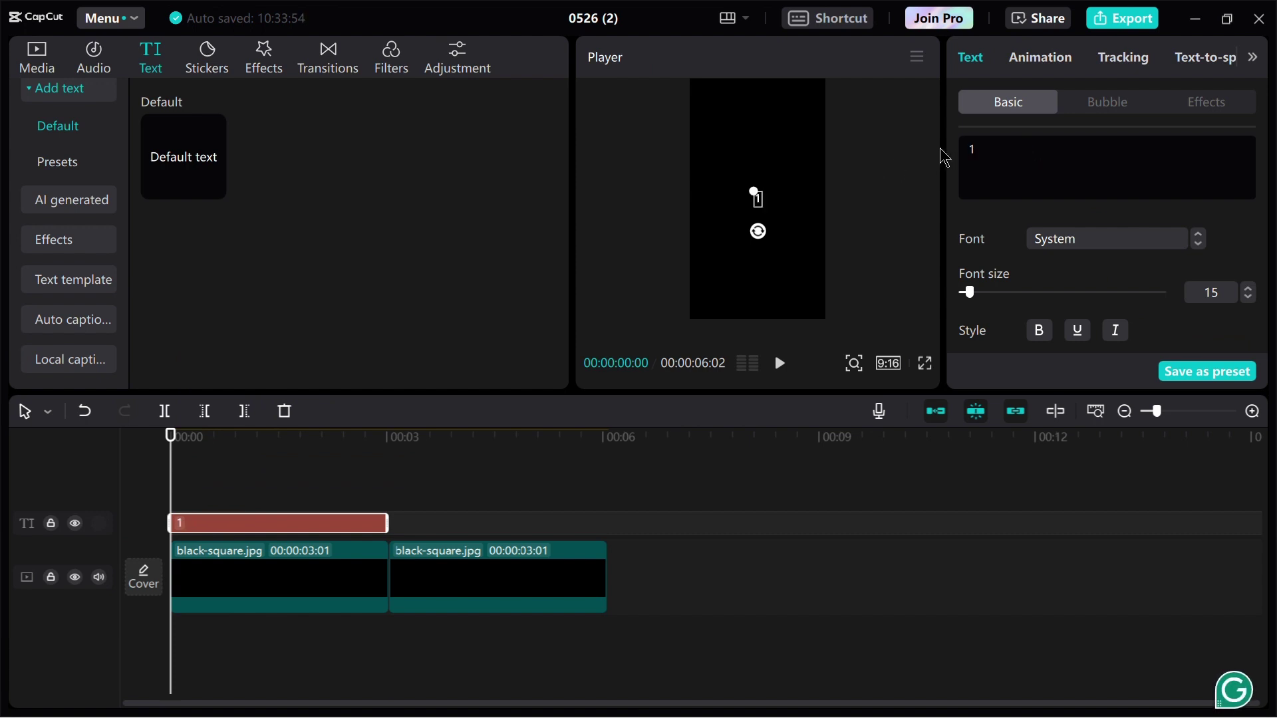
{"action": "left_click", "coordinate": [1203, 243]}
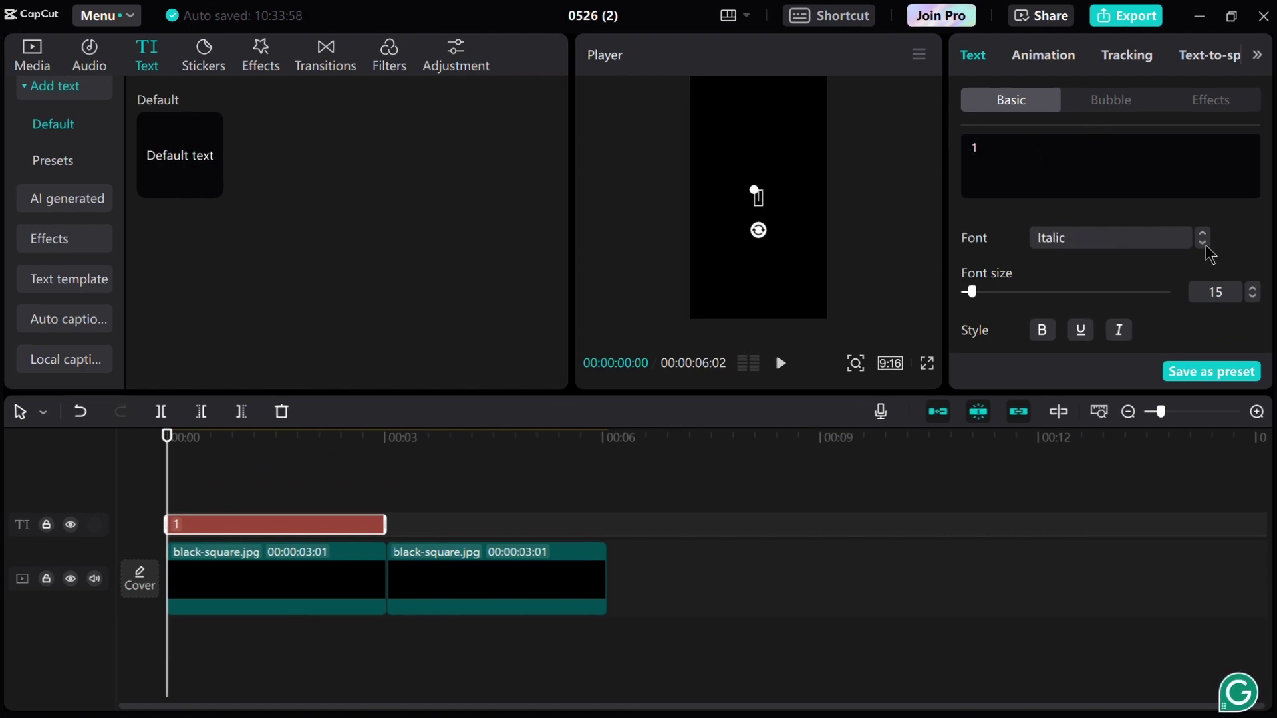
{"action": "left_click", "coordinate": [1202, 233]}
{"action": "left_click_drag", "start_coordinate": [754, 191], "coordinate": [704, 151]}
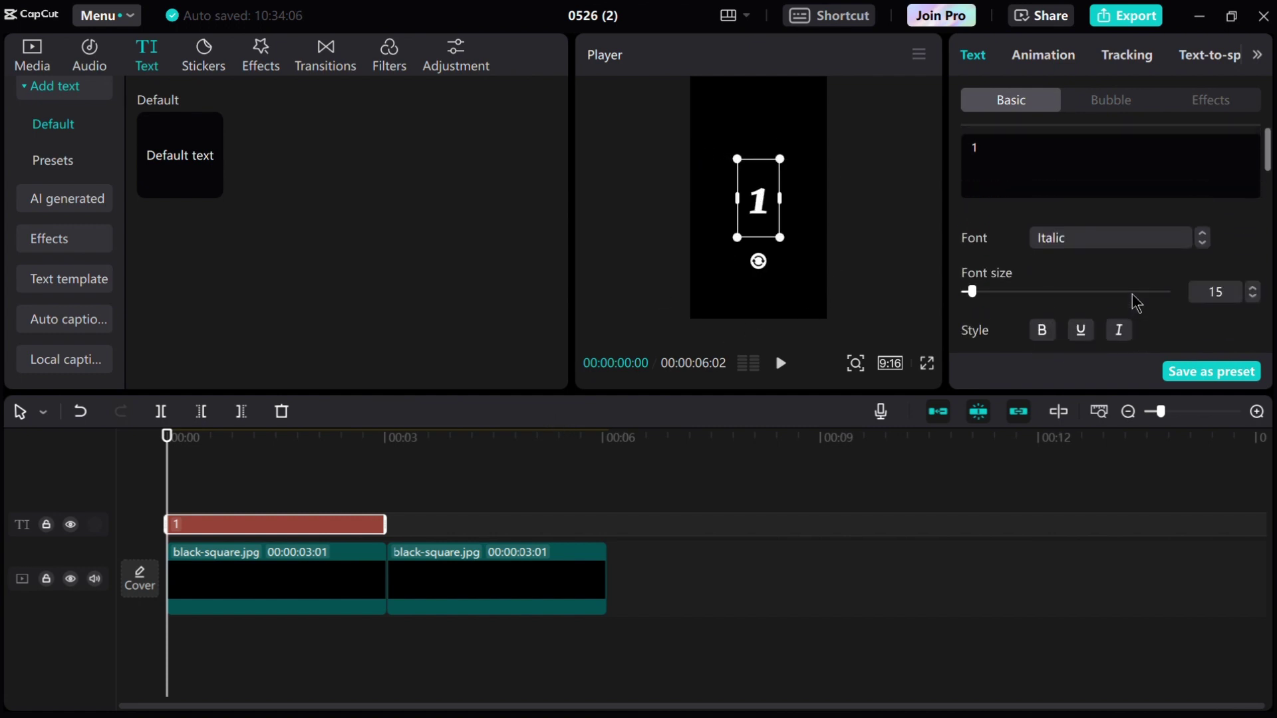
{"action": "scroll", "coordinate": [1131, 299], "scroll_direction": "down", "scroll_amount": 3}
{"action": "scroll", "coordinate": [1131, 302], "scroll_direction": "down", "scroll_amount": 2}
{"action": "scroll", "coordinate": [1130, 302], "scroll_direction": "down", "scroll_amount": 4}
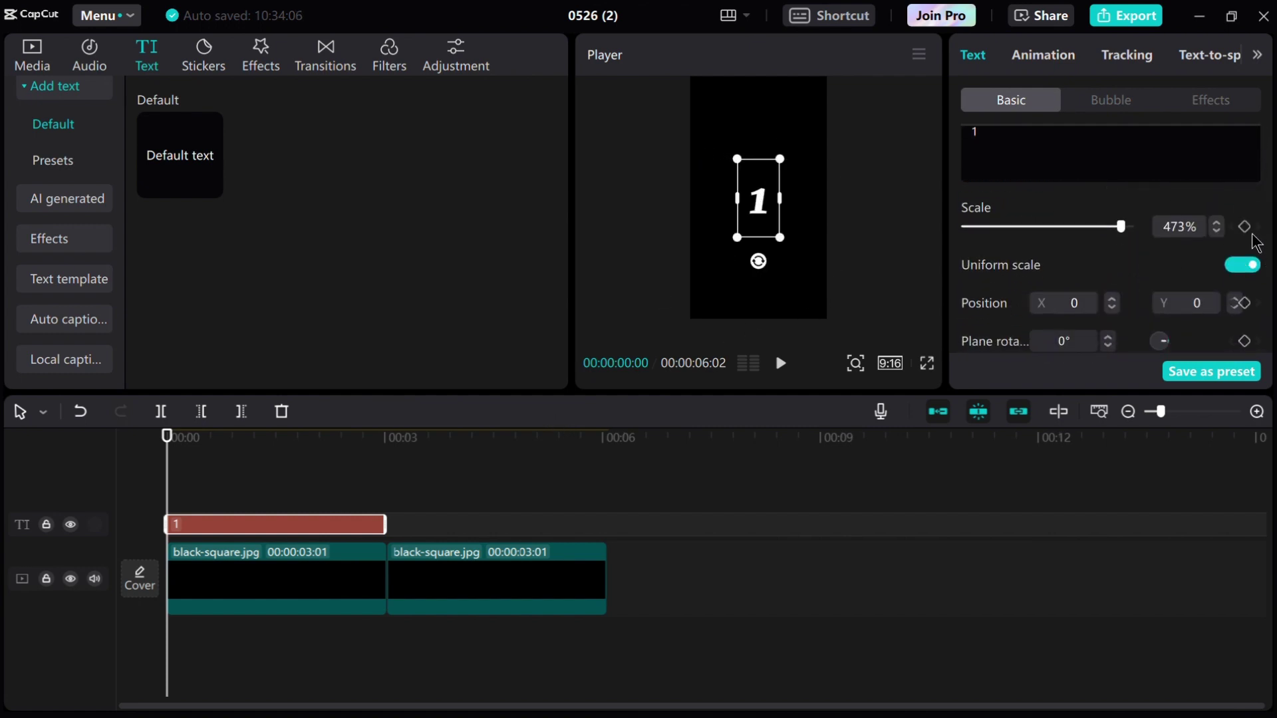
Keyframe the 1 rising from below the frame, fading in to full opacity at centre.
{"action": "left_click", "coordinate": [1245, 226]}
{"action": "left_click_drag", "start_coordinate": [757, 200], "coordinate": [759, 312]}
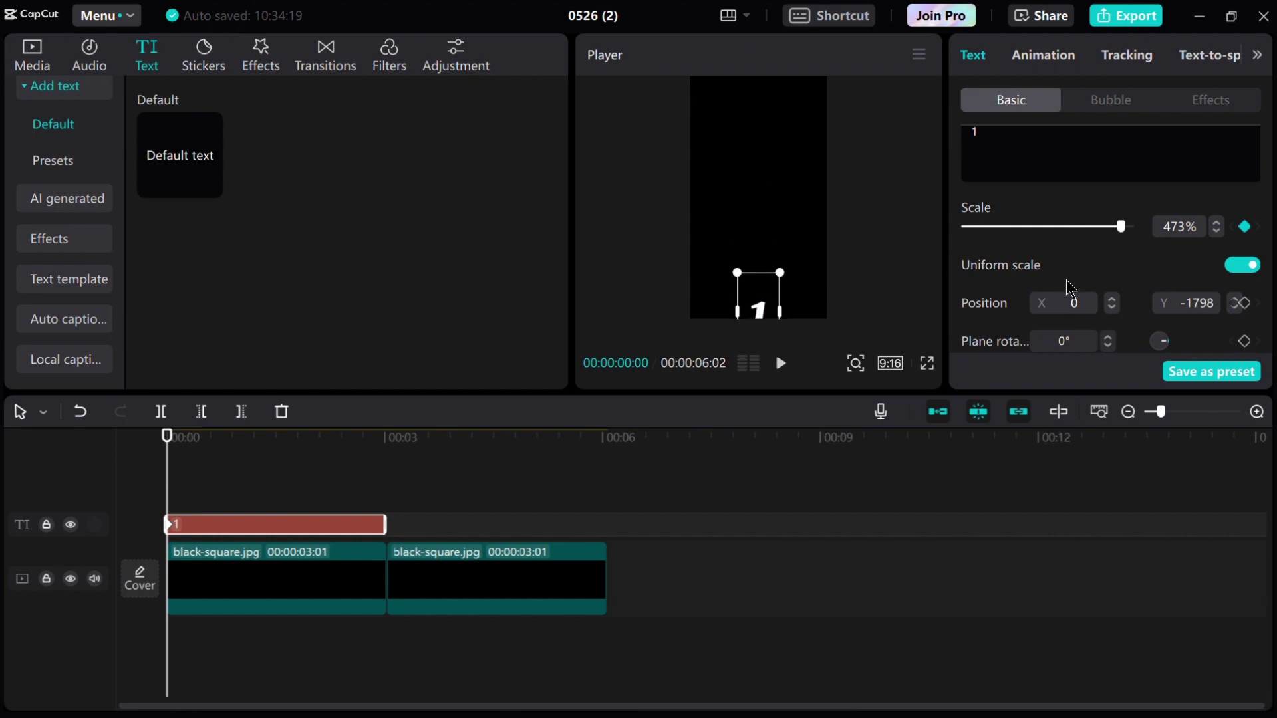
{"action": "scroll", "coordinate": [1248, 305], "scroll_direction": "down", "scroll_amount": 1}
{"action": "scroll", "coordinate": [1256, 299], "scroll_direction": "down", "scroll_amount": 3}
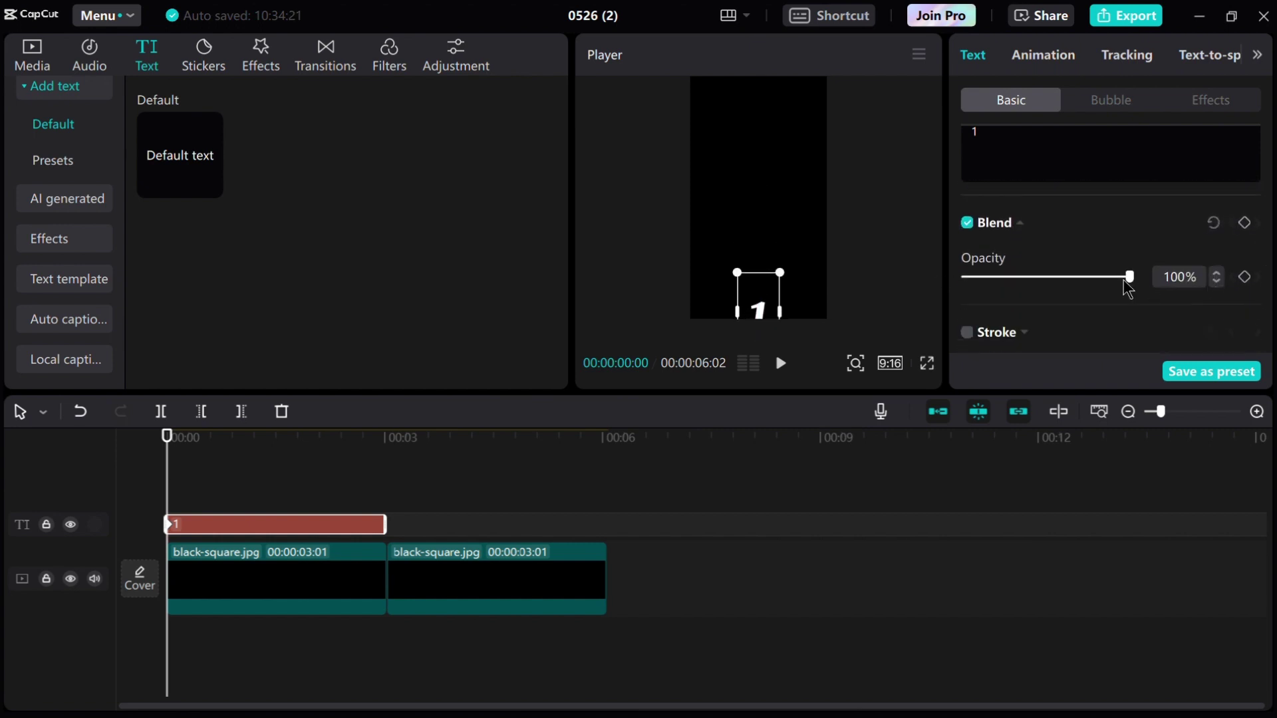
{"action": "left_click_drag", "start_coordinate": [1129, 276], "coordinate": [965, 277]}
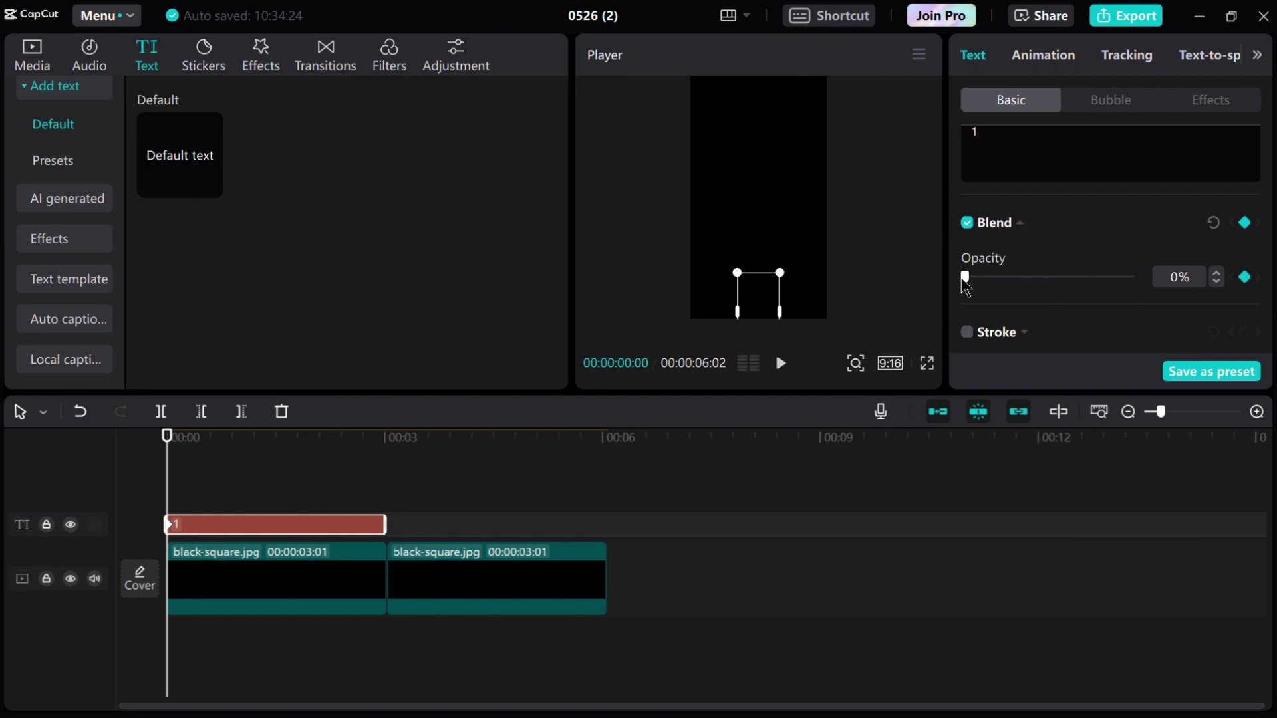
{"action": "left_click", "coordinate": [232, 469]}
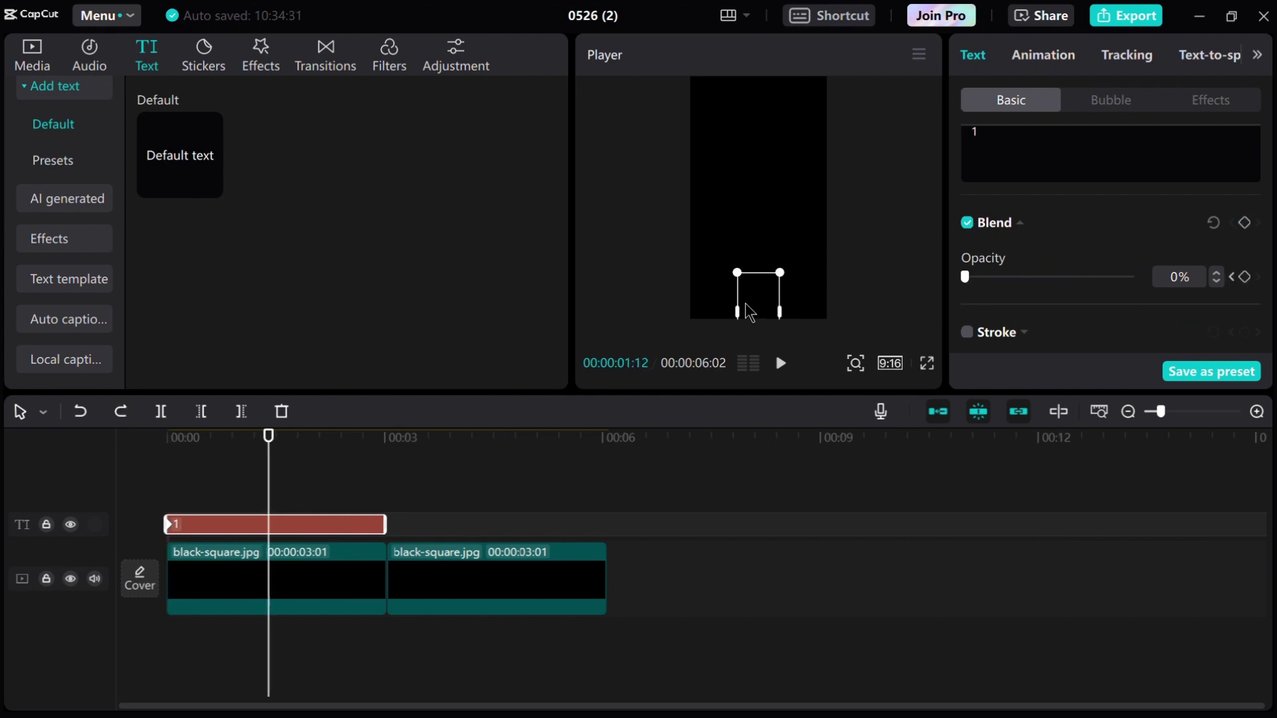
{"action": "left_click_drag", "start_coordinate": [747, 308], "coordinate": [741, 198]}
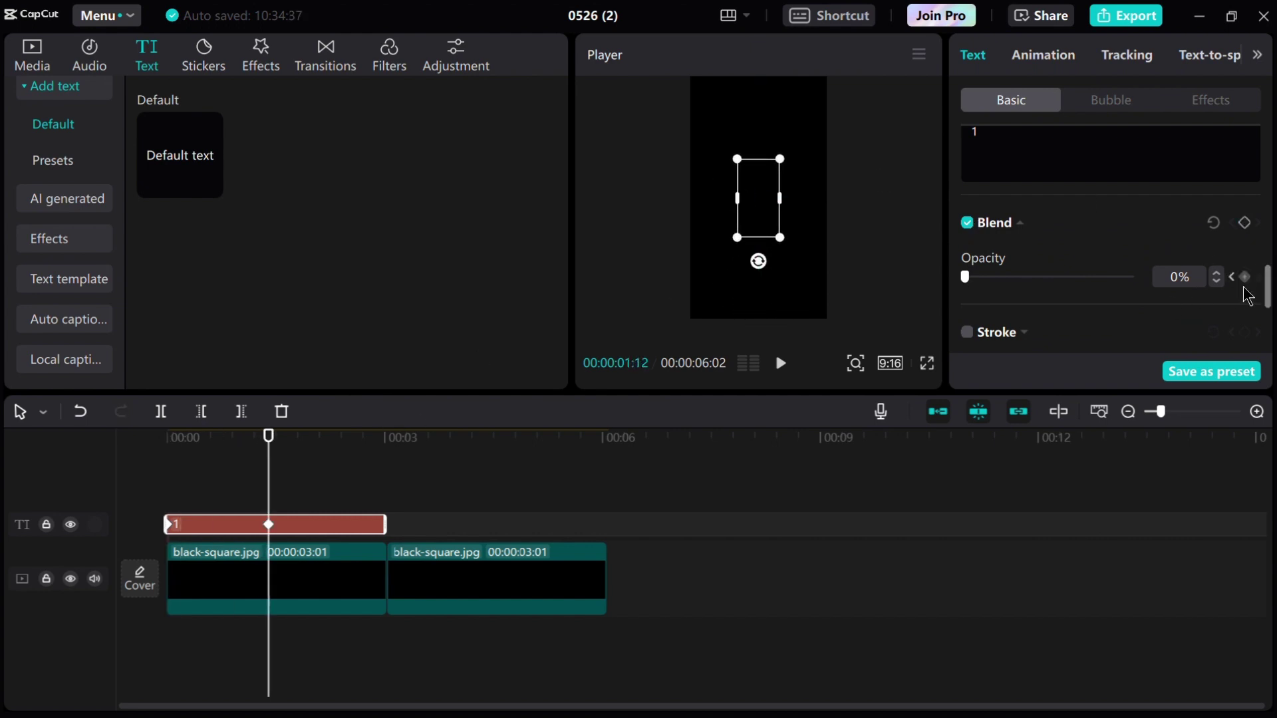
{"action": "left_click_drag", "start_coordinate": [965, 276], "coordinate": [1130, 276]}
{"action": "left_click_drag", "start_coordinate": [268, 439], "coordinate": [380, 454]}
Keyframe the 1 at the frame top with 0% opacity at clip end, then preview.
{"action": "left_click_drag", "start_coordinate": [759, 198], "coordinate": [759, 64]}
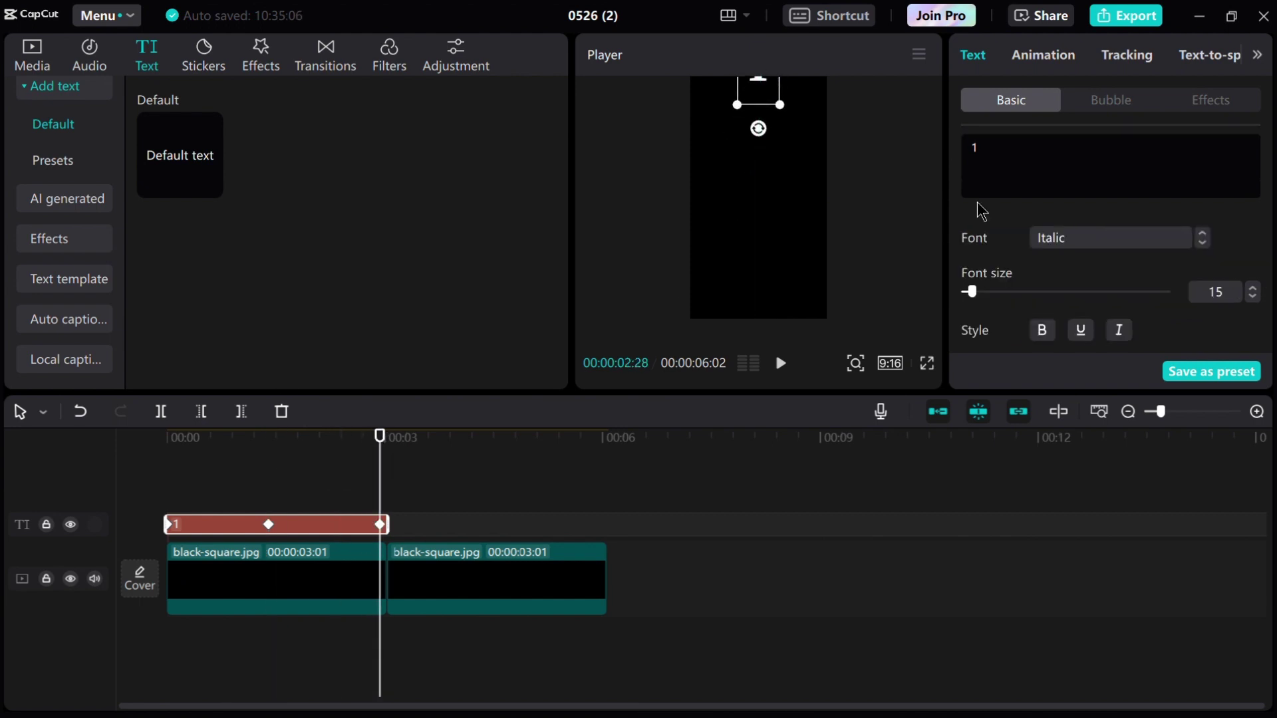
{"action": "scroll", "coordinate": [1208, 290], "scroll_direction": "down", "scroll_amount": 10}
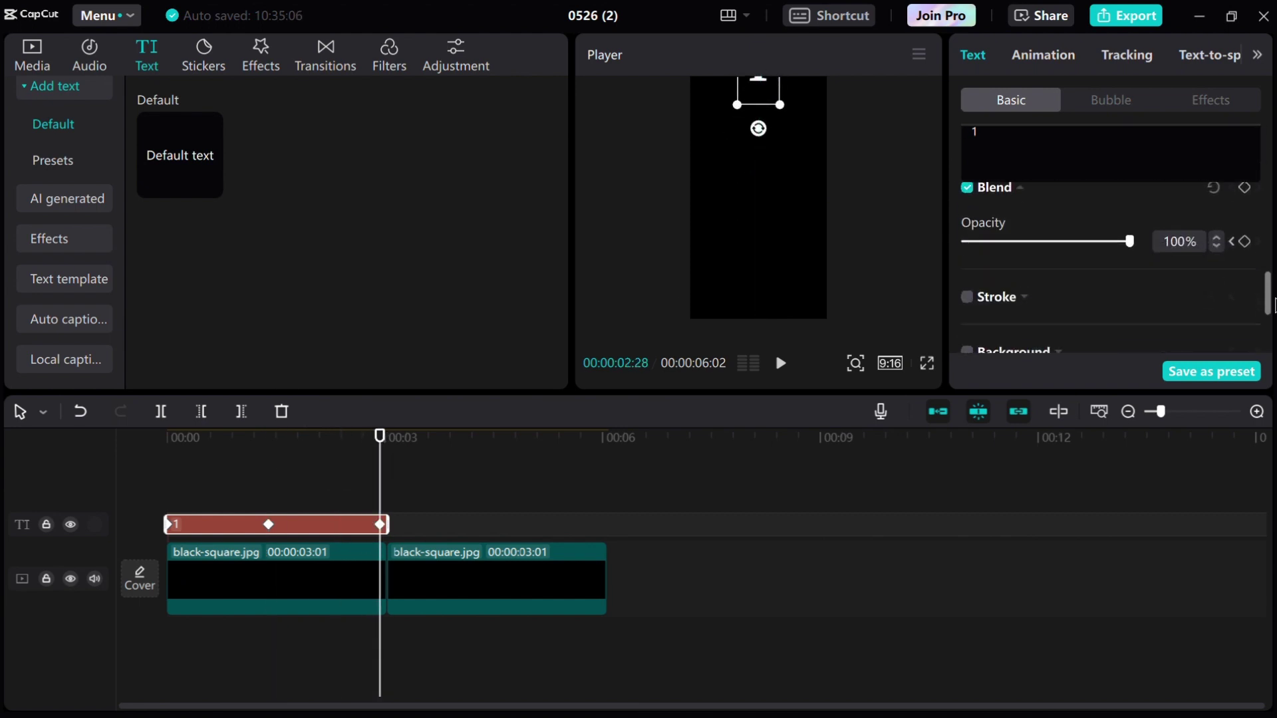
{"action": "left_click_drag", "start_coordinate": [1130, 241], "coordinate": [921, 260]}
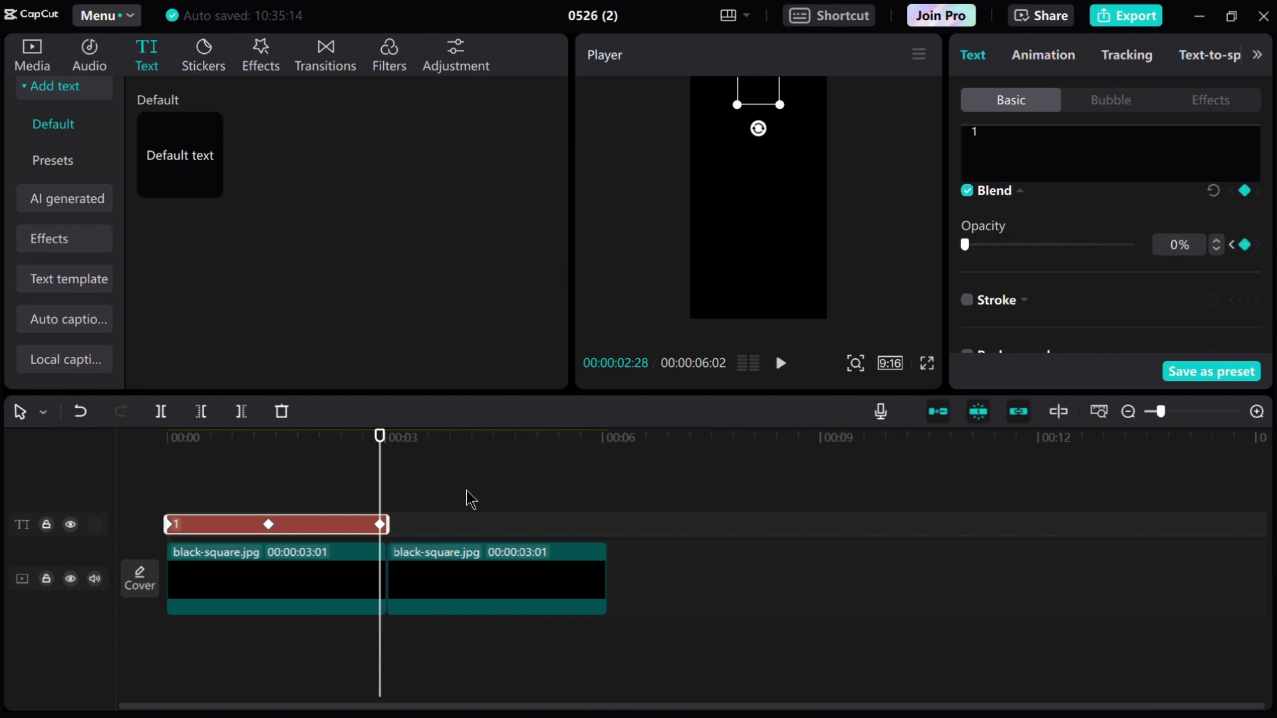
{"action": "left_click_drag", "start_coordinate": [380, 469], "coordinate": [49, 463]}
{"action": "key", "text": "space"}
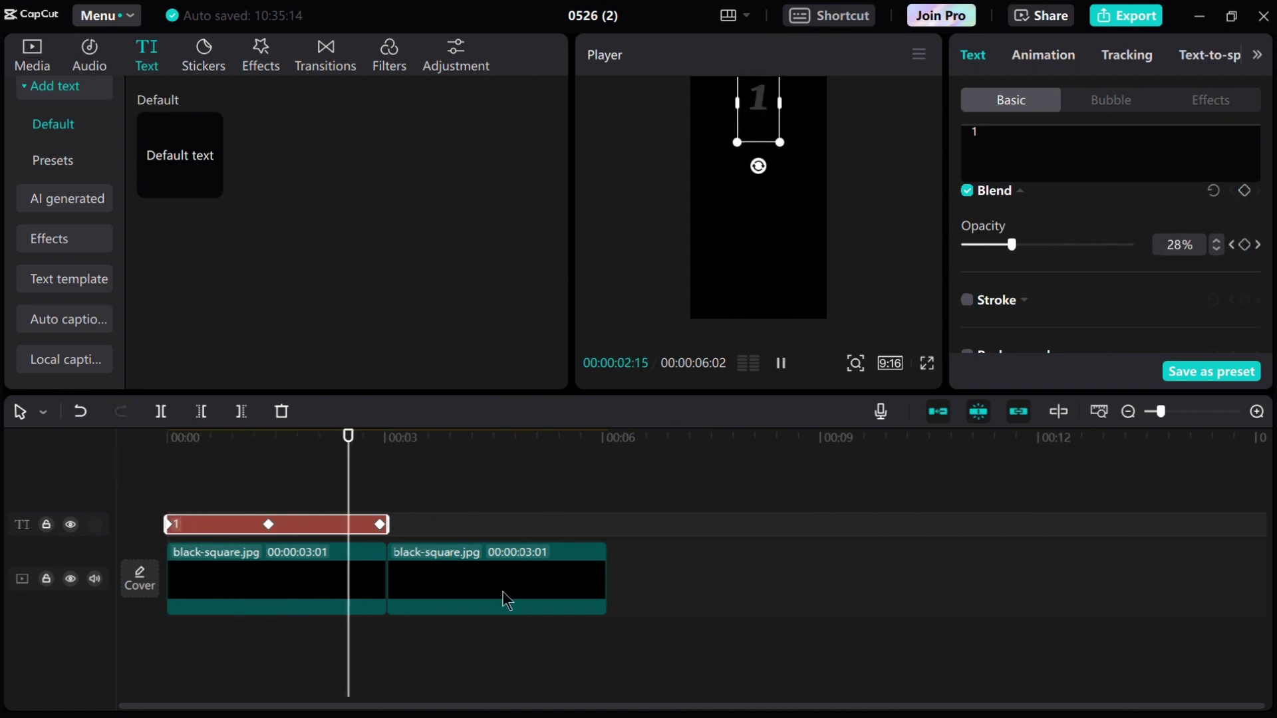
Add a second enlarged '1' text clip on its own lower, offset track.
{"action": "key", "text": "space"}
{"action": "left_click", "coordinate": [205, 183]}
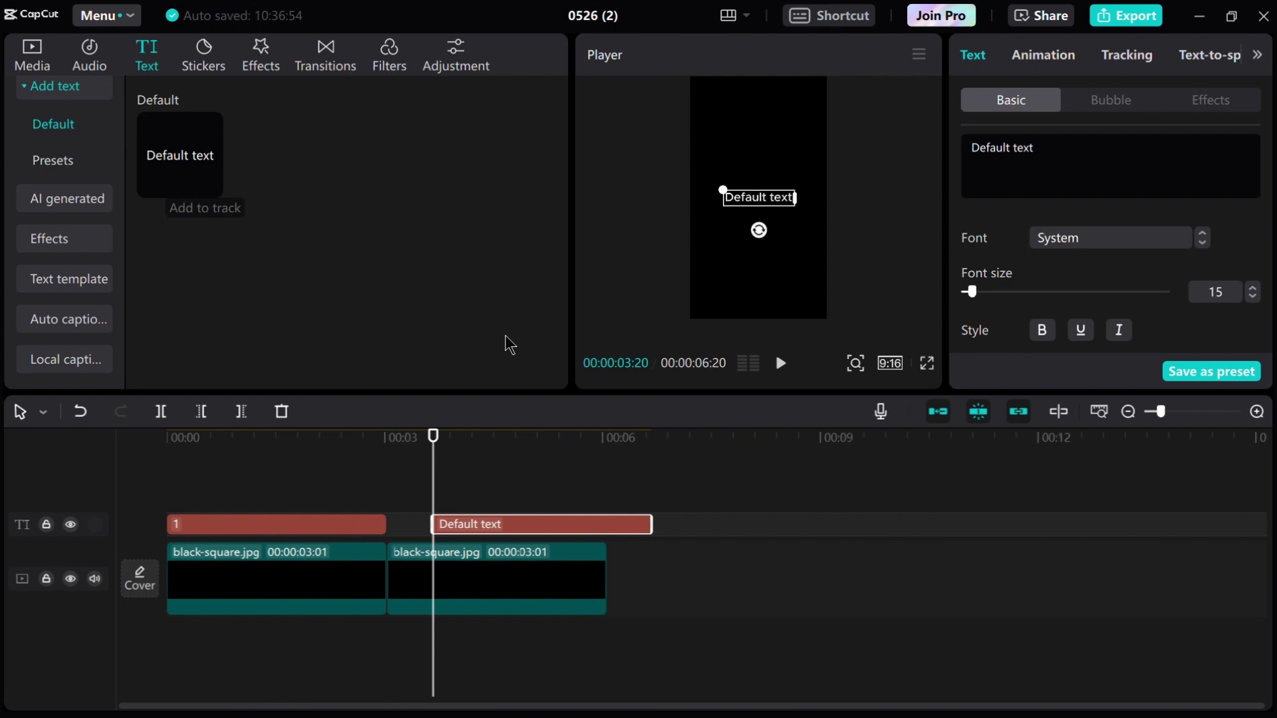
{"action": "left_click_drag", "start_coordinate": [519, 526], "coordinate": [475, 527]}
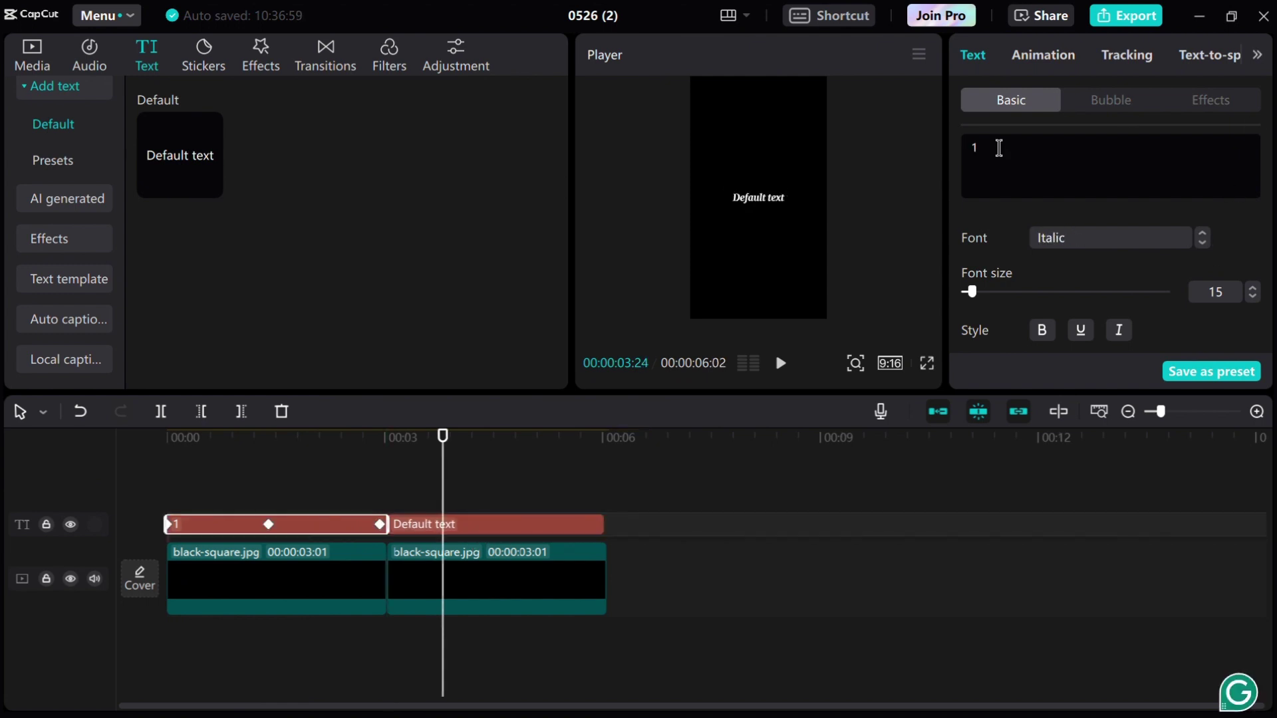
{"action": "key", "text": "ctrl+a"}
{"action": "type", "text": "1"}
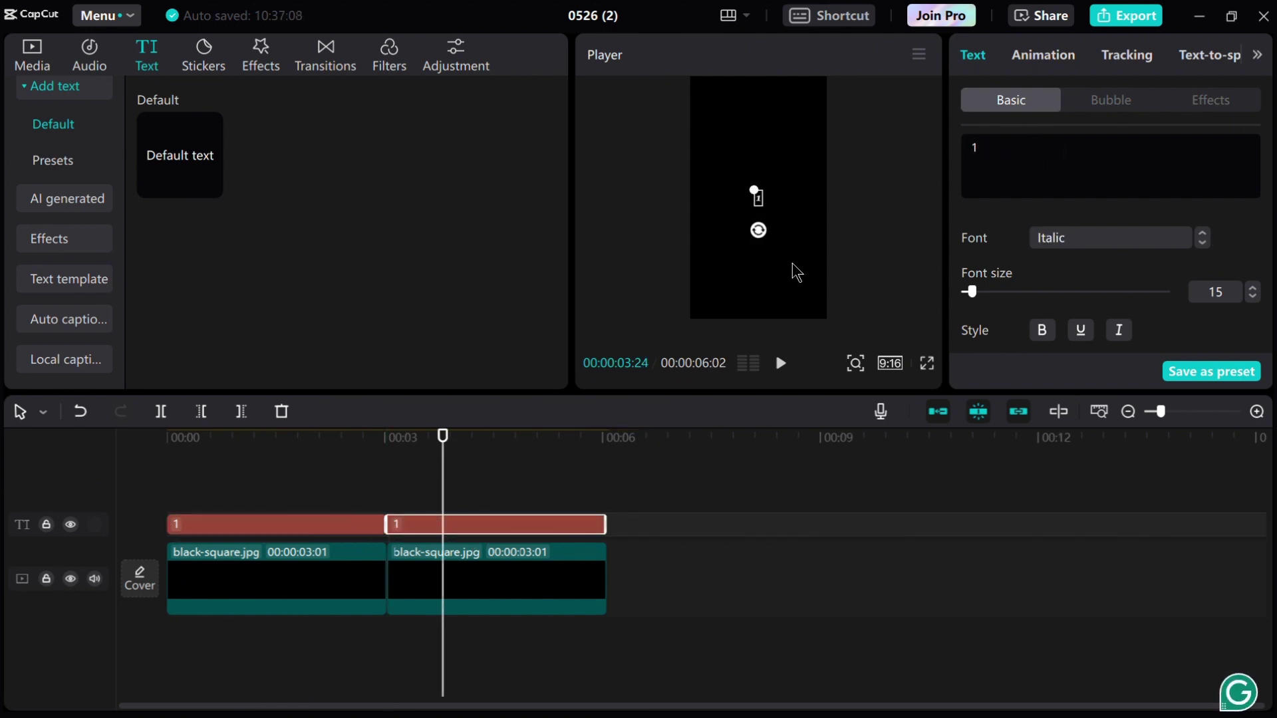
{"action": "left_click_drag", "start_coordinate": [755, 191], "coordinate": [736, 148]}
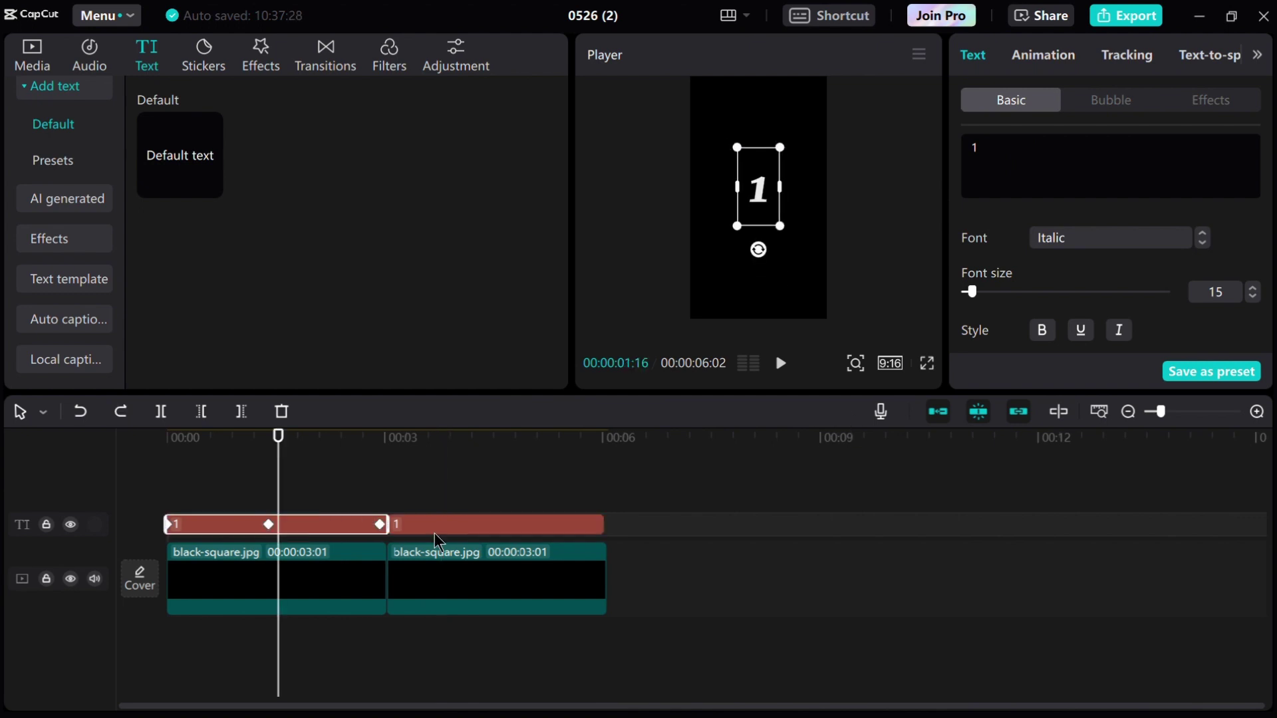
{"action": "left_click_drag", "start_coordinate": [436, 535], "coordinate": [312, 555]}
Copy and paste the 1 text clips to continue the count along the timeline.
{"action": "left_click", "coordinate": [290, 517]}
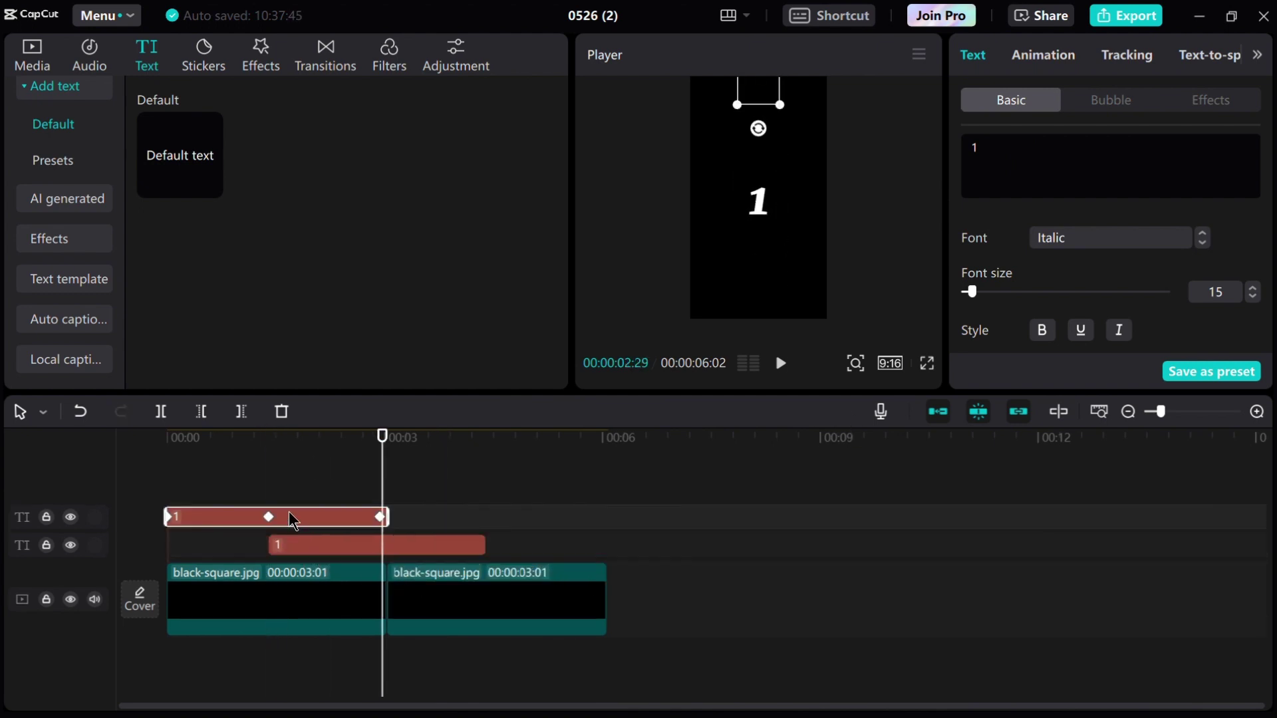
{"action": "key", "text": "ctrl+c"}
{"action": "key", "text": "ctrl+v"}
{"action": "left_click", "coordinate": [479, 544]}
{"action": "key", "text": "ctrl+c"}
{"action": "key", "text": "ctrl+v"}
{"action": "type", "text": "2"}
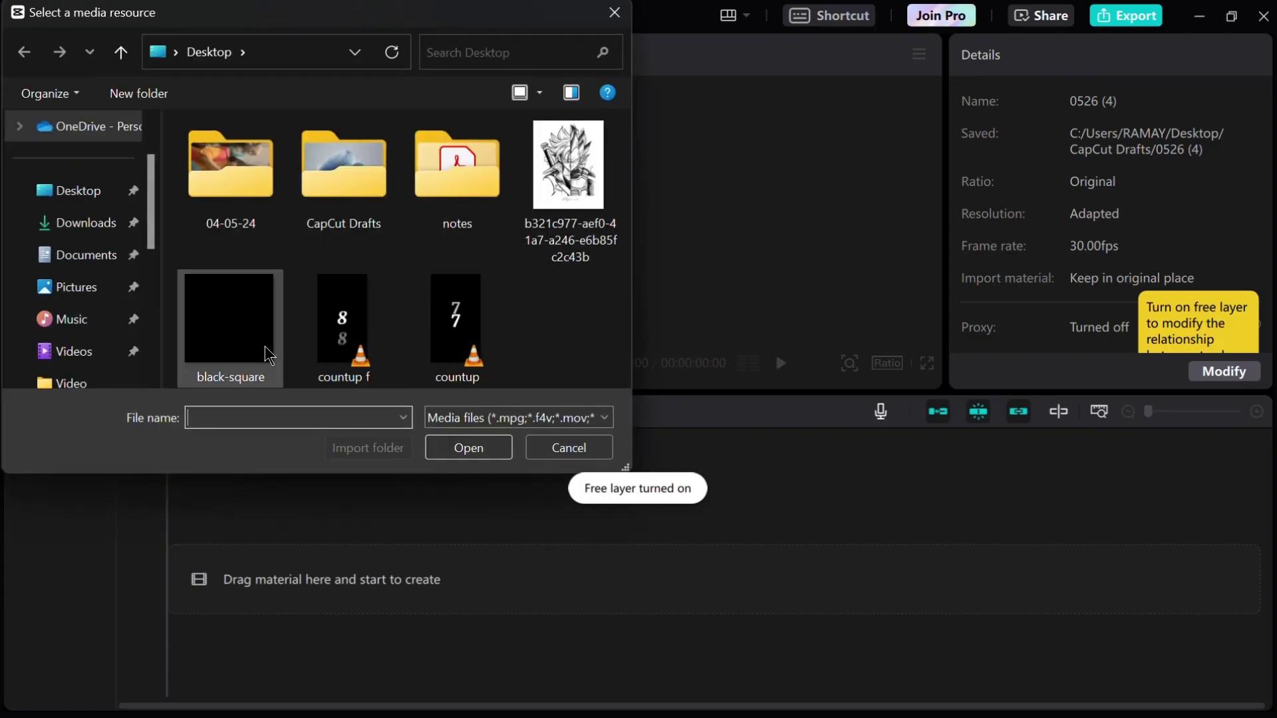
Import countup.mp4 into the new project, place it on the timeline, and set 5.5x speed.
{"action": "double_click", "coordinate": [496, 334]}
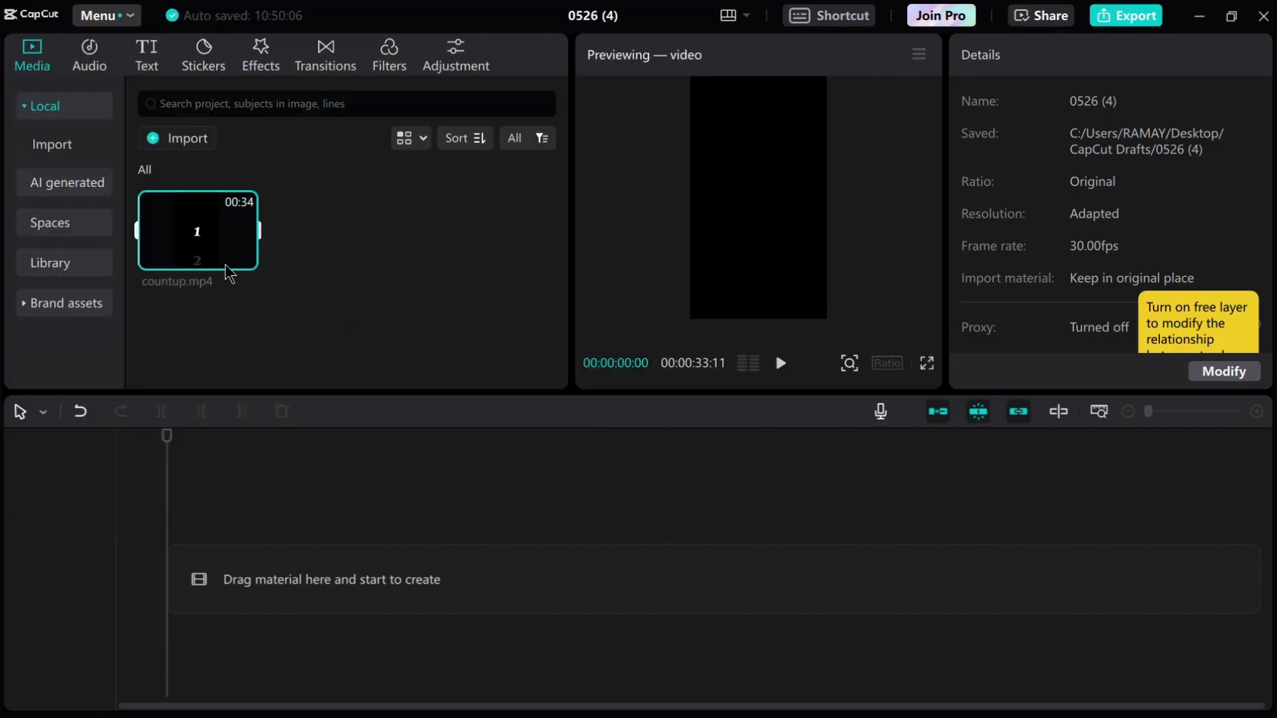
{"action": "left_click_drag", "start_coordinate": [227, 275], "coordinate": [207, 585]}
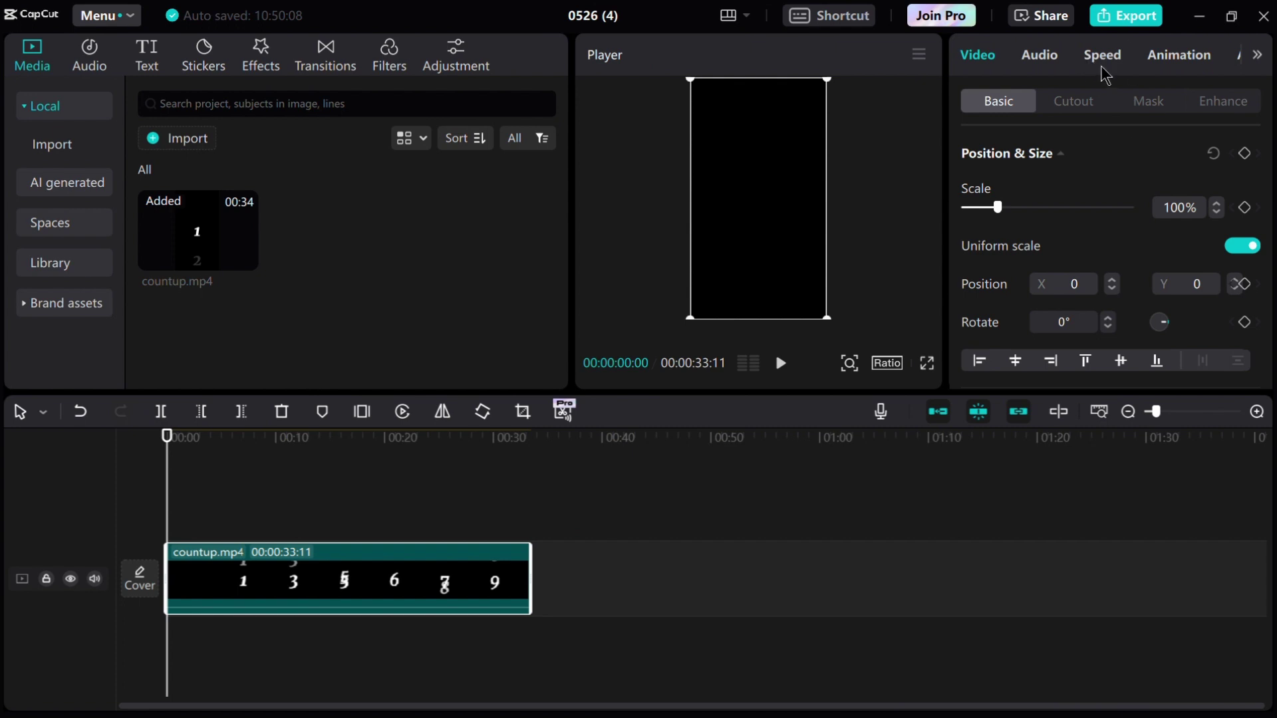
{"action": "left_click", "coordinate": [1102, 54]}
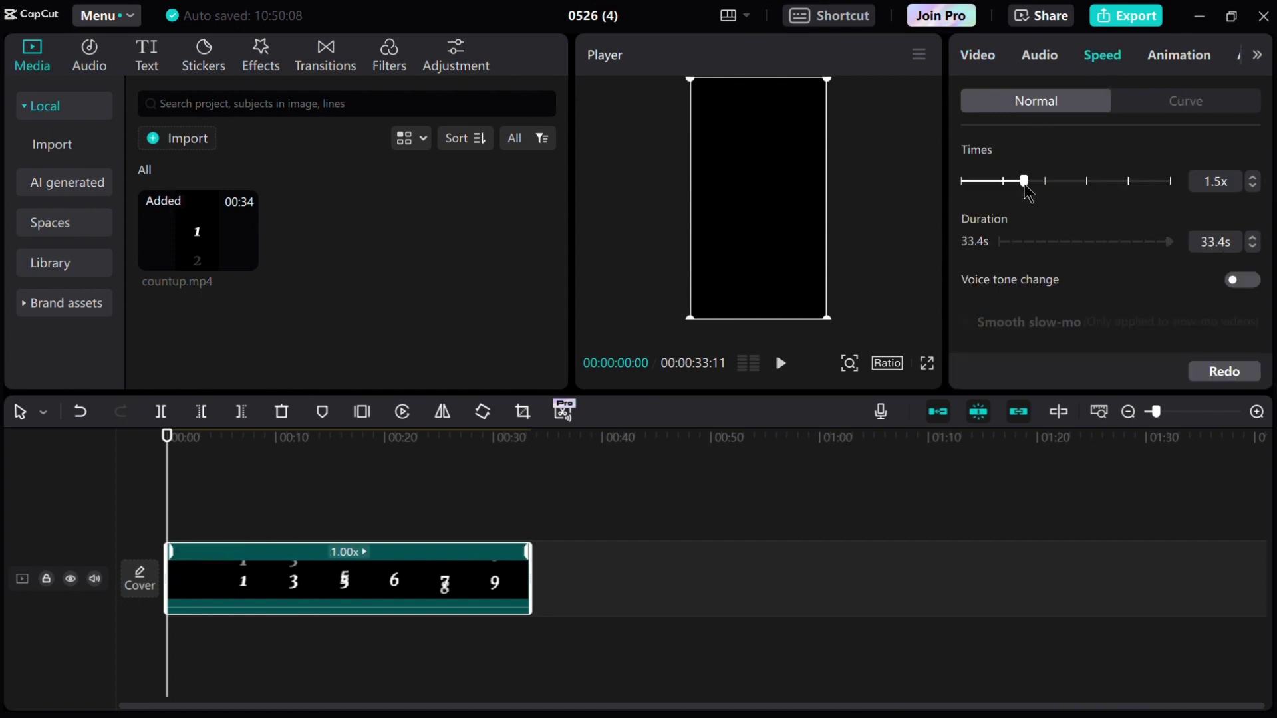
{"action": "left_click_drag", "start_coordinate": [1097, 188], "coordinate": [1092, 188]}
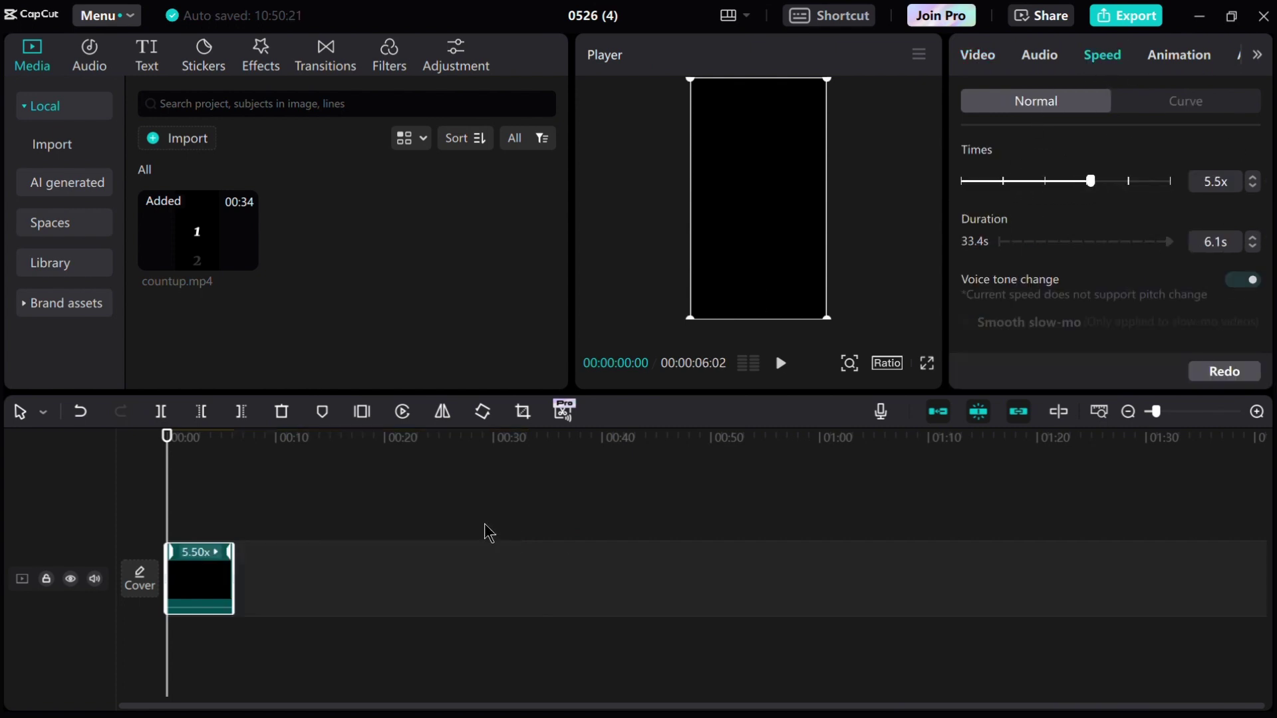
Preview the sped-up clip and turn on motion blur at Blur 100.
{"action": "key", "text": "space"}
{"action": "left_click", "coordinate": [978, 55]}
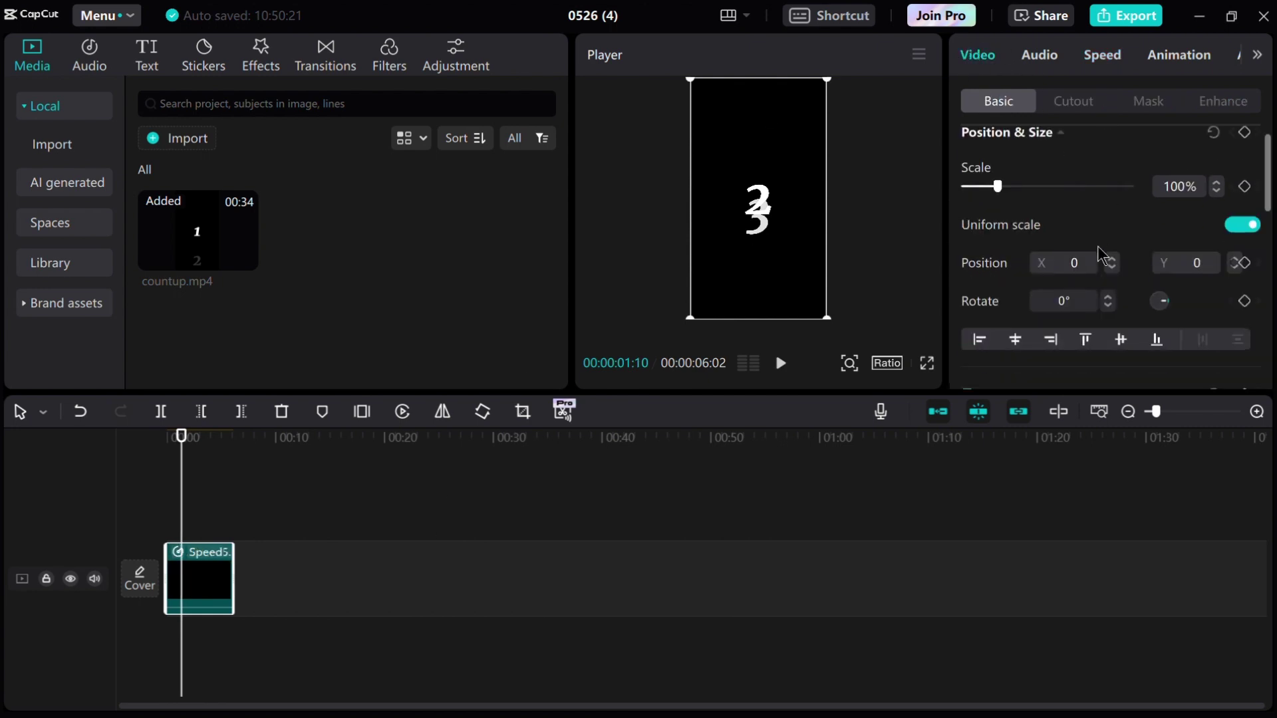
{"action": "scroll", "coordinate": [1047, 290], "scroll_direction": "down", "scroll_amount": 10}
{"action": "left_click", "coordinate": [967, 293]}
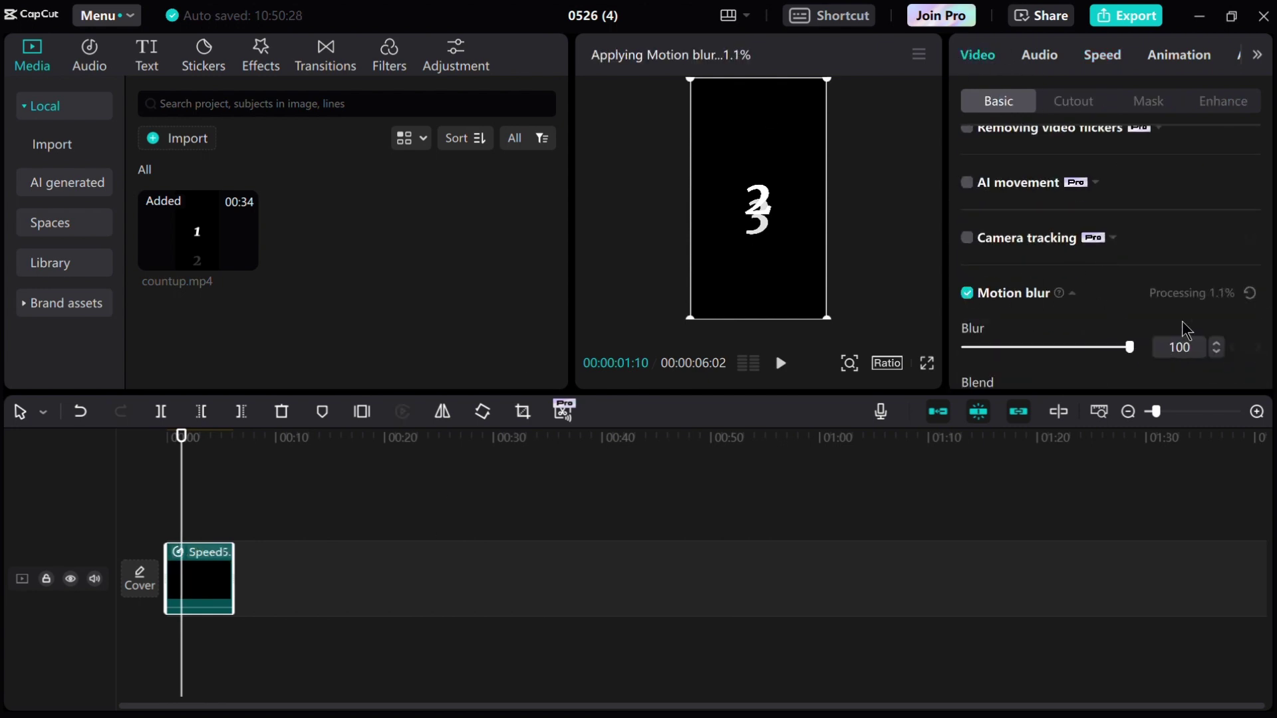
{"action": "scroll", "coordinate": [1235, 351], "scroll_direction": "down", "scroll_amount": 3}
Export the video titled 'final' as a 1080p H.264 mp4.
{"action": "left_click", "coordinate": [1126, 16]}
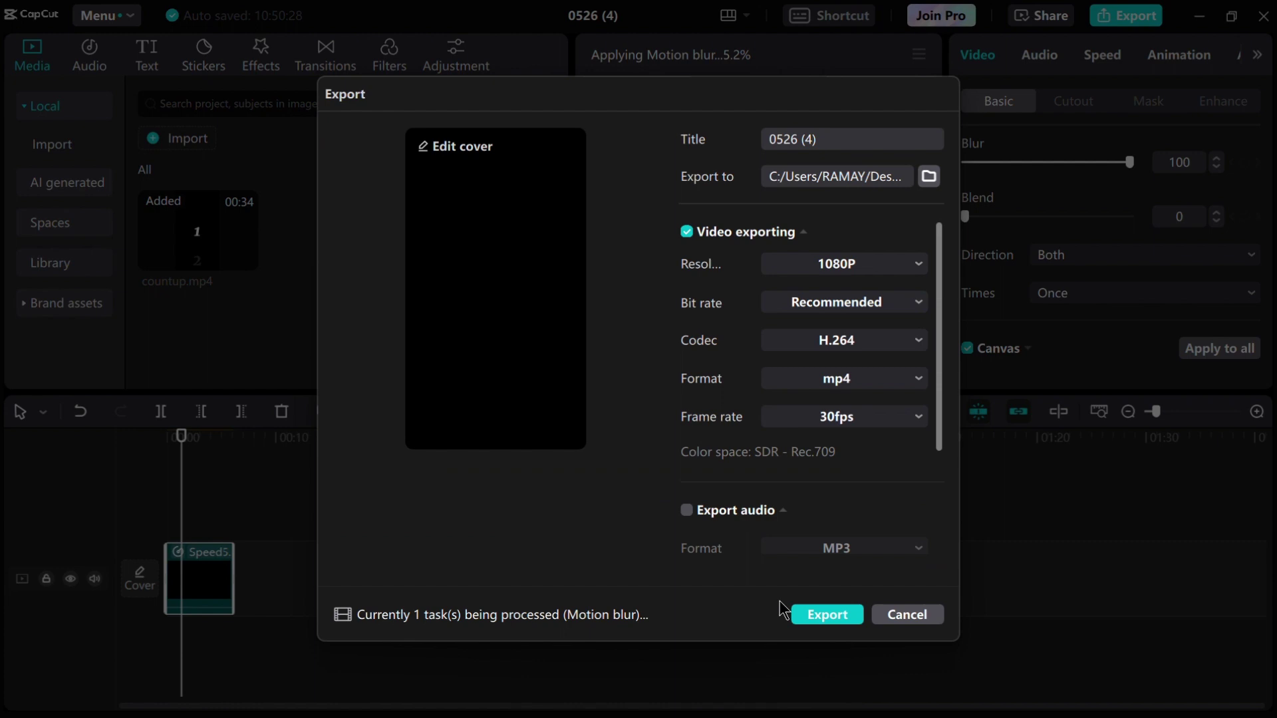
{"action": "left_click_drag", "start_coordinate": [833, 139], "coordinate": [722, 141]}
{"action": "type", "text": "fi"}
{"action": "type", "text": "nal"}
{"action": "left_click", "coordinate": [838, 616]}
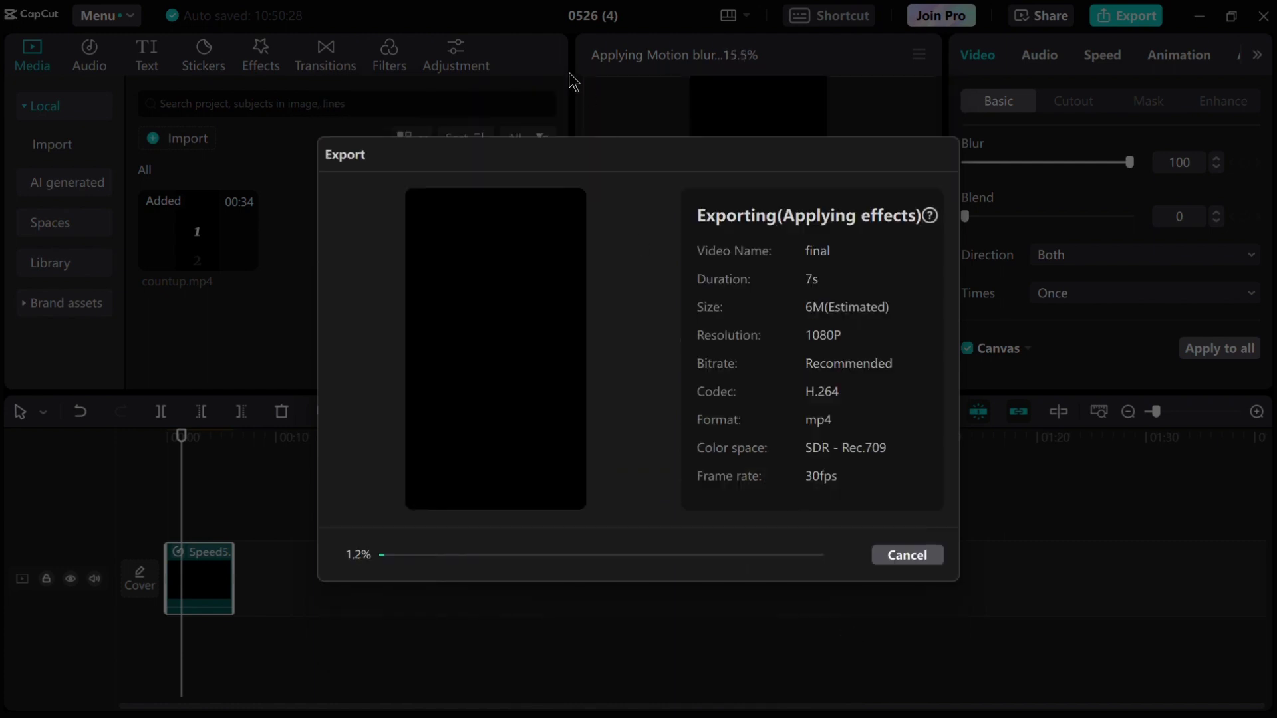